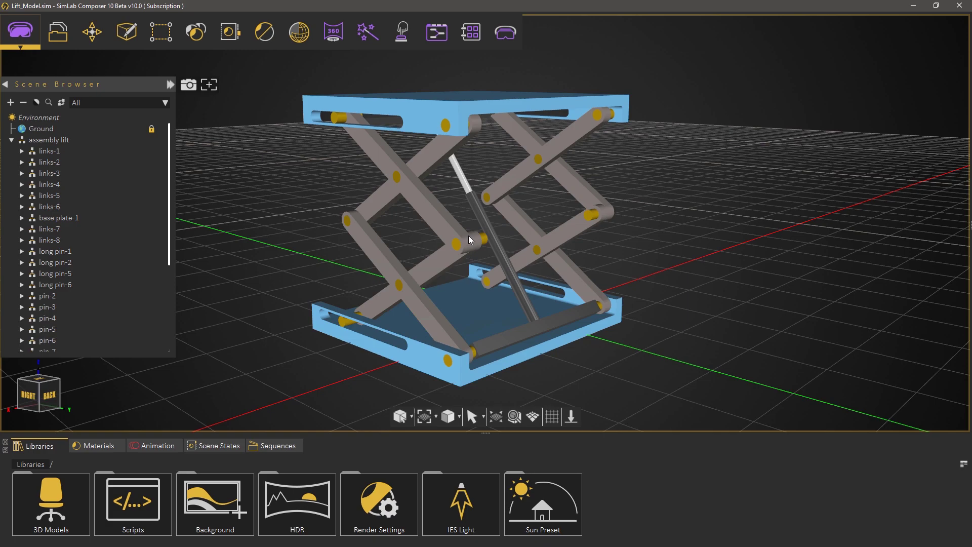
Switch from the general modelling workspace to the Simulation workspace for the scissor lift model.
mouse_move(469, 235)
left_mouse_down()
mouse_move(546, 239)
mouse_move(424, 206)
mouse_move(550, 233)
mouse_move(516, 244)
mouse_move(485, 240)
mouse_move(485, 268)
mouse_move(455, 220)
mouse_move(457, 228)
left_mouse_up()
scroll(485, 240, "up", 3)
scroll(448, 245, "down", 5)
left_click(26, 38)
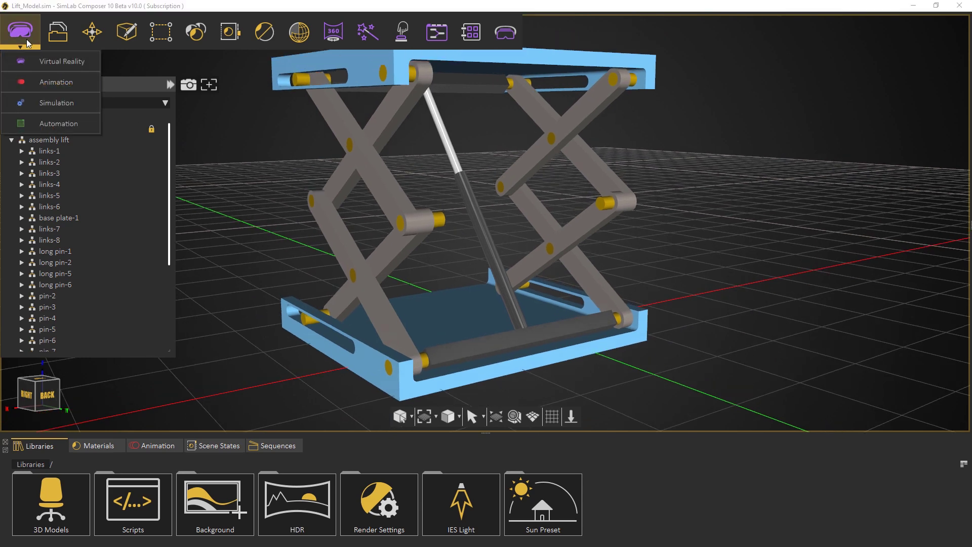
left_click(47, 96)
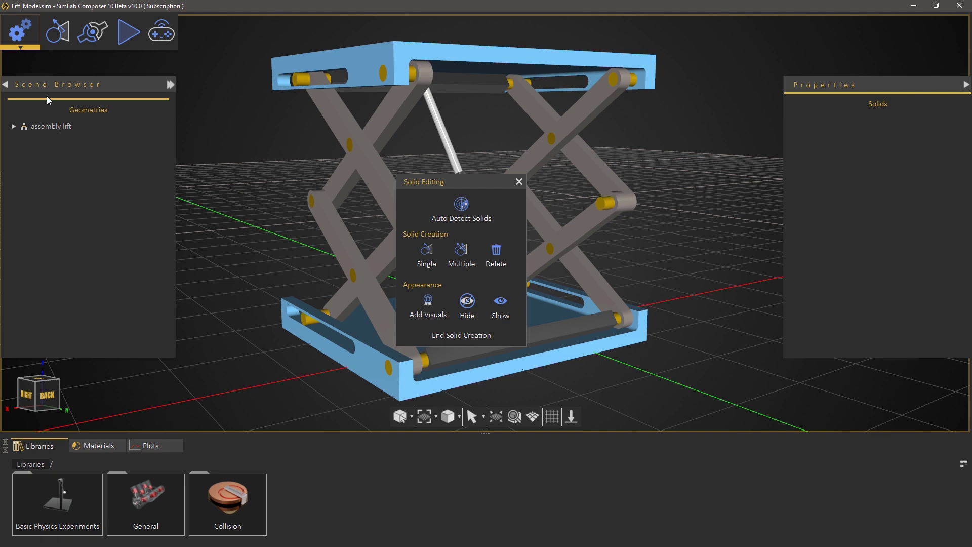
Auto-detect solids for all parts of the assembly lift geometry and end solid creation.
left_click(14, 127)
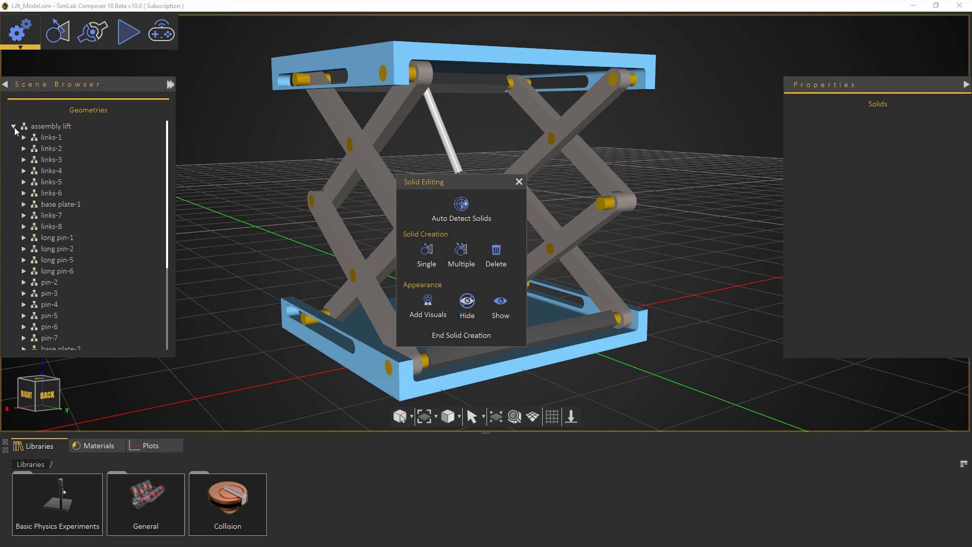
left_click(49, 140)
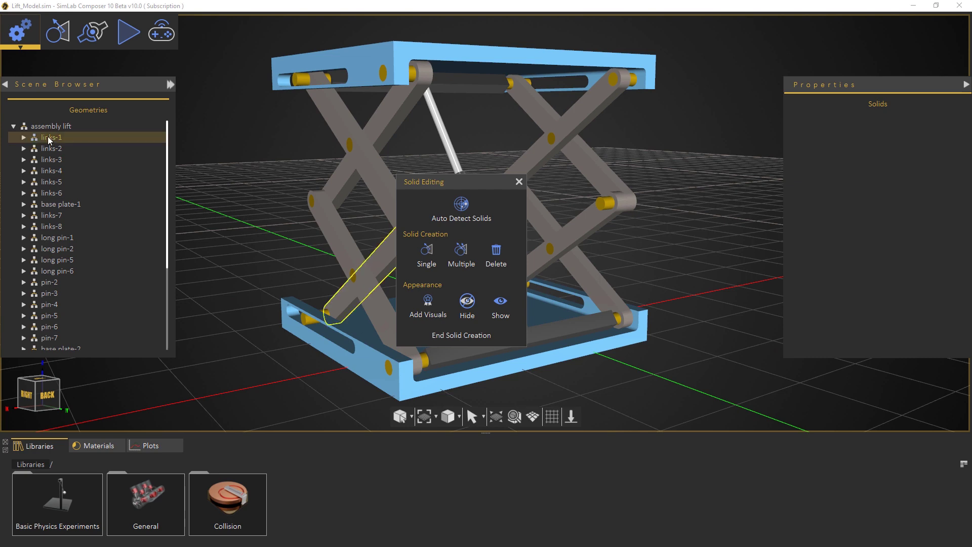
left_click(49, 149)
left_click(51, 160)
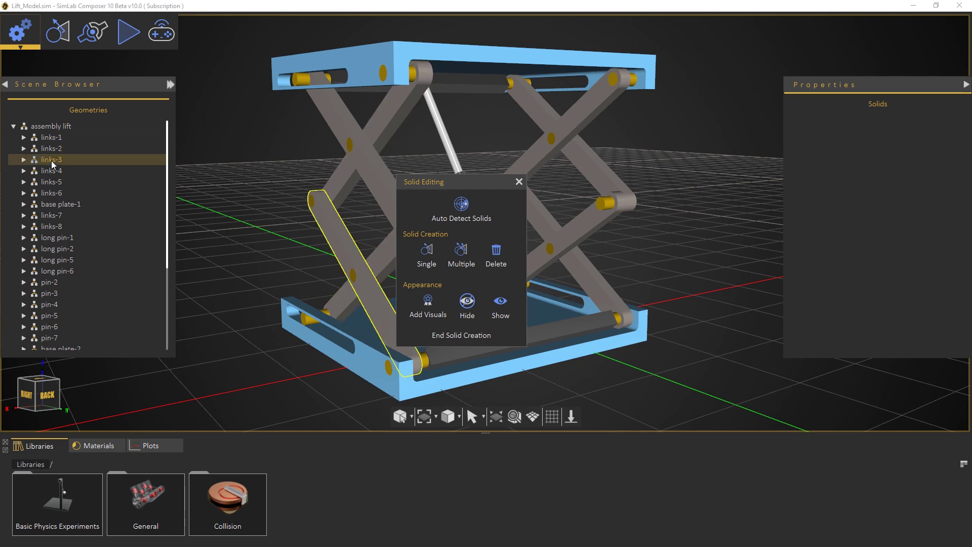
left_click(471, 219)
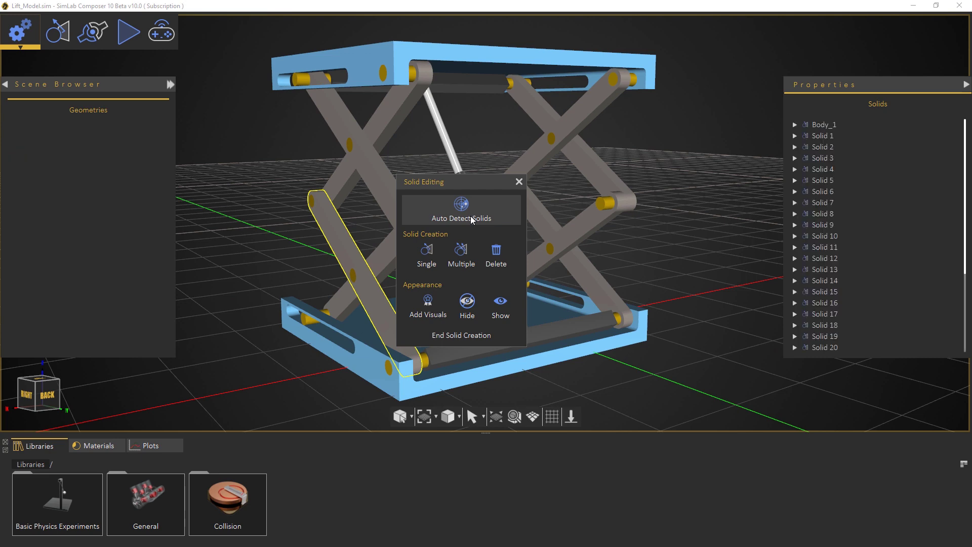
left_click(463, 333)
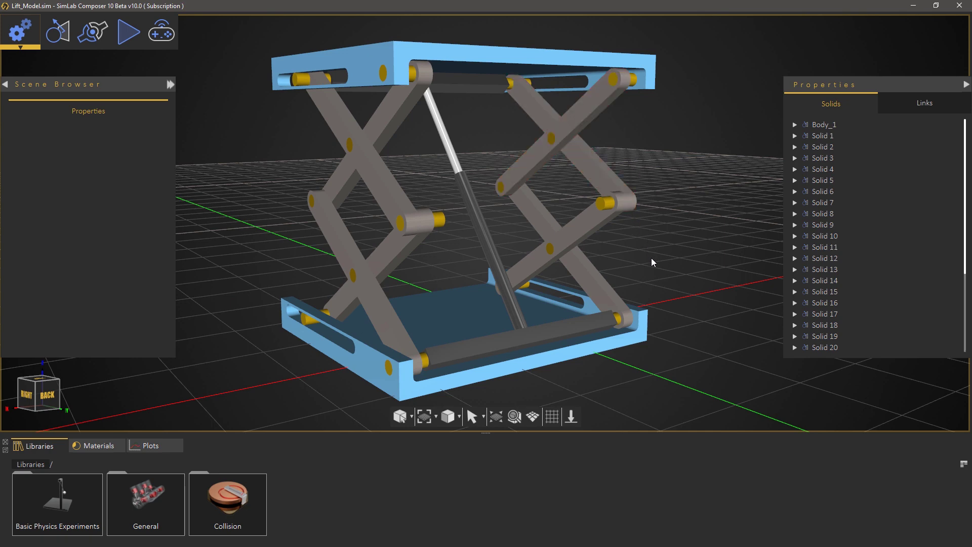
Detach the Links palette and place it beside the Scene Browser.
left_click(103, 48)
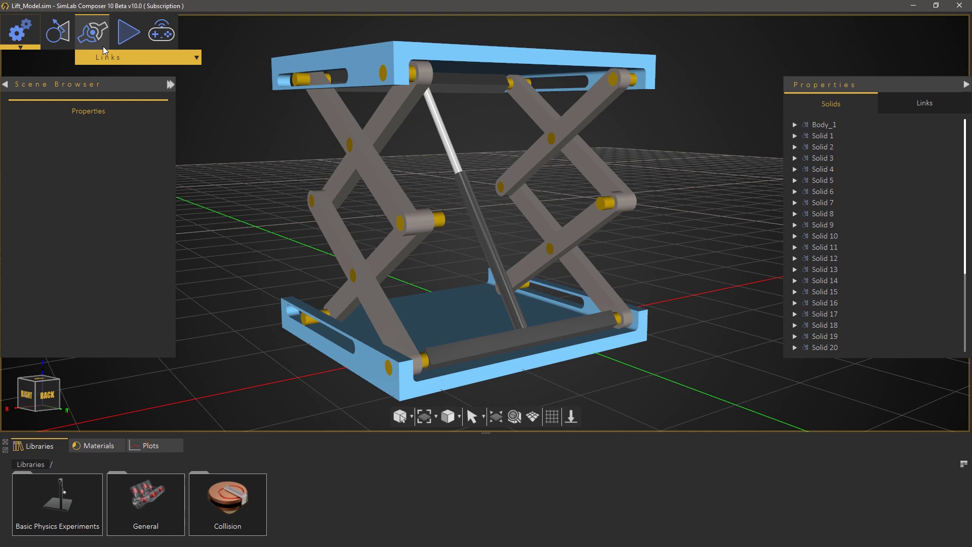
left_click(196, 58)
left_click_drag(153, 55, 257, 95)
Lock the lift's blue base plate (Solid 6) in place.
middle_click_drag(452, 294, 505, 280)
left_click(473, 273)
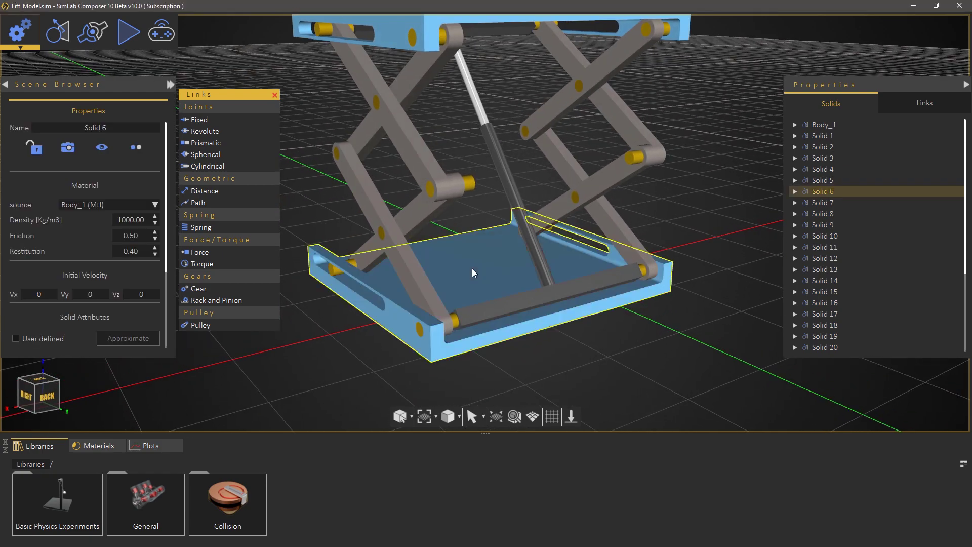
left_click(39, 152)
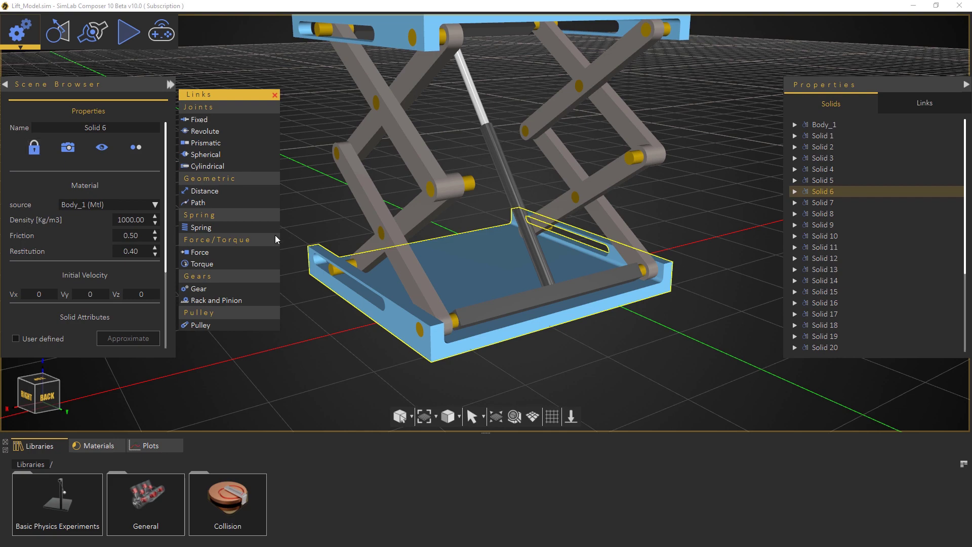
Add a revolute joint between the base plate (Solid 6) and its corner pin (Solid 25), located at the pin's outer face centre.
middle_click_drag(436, 256, 465, 212)
scroll(464, 212, "up", 4)
middle_click_drag(460, 268, 402, 293)
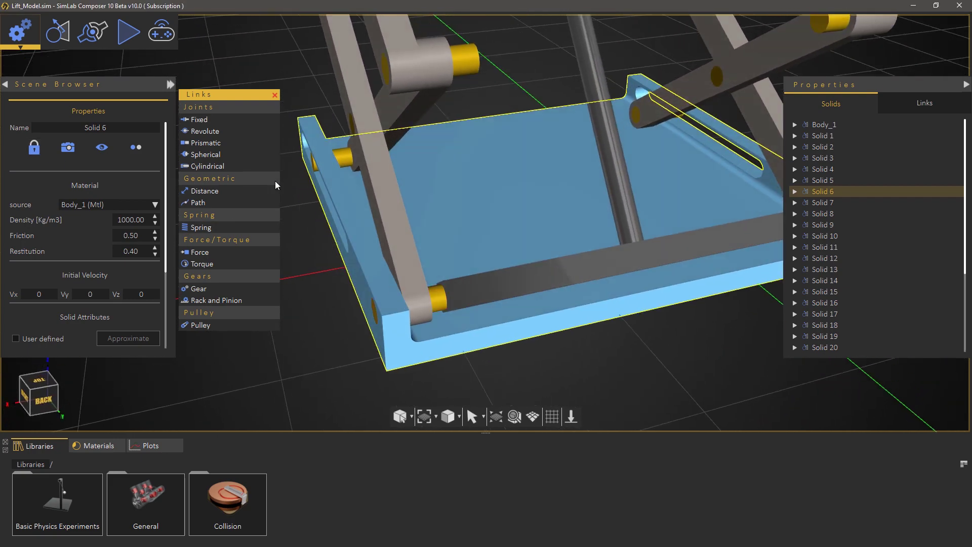
left_click(229, 132)
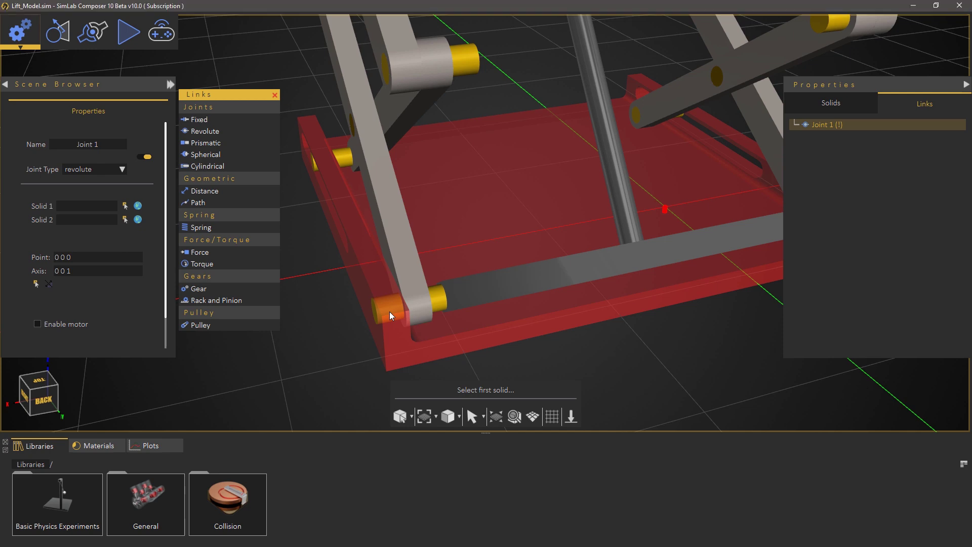
left_click(390, 311)
middle_click_drag(386, 344, 469, 332)
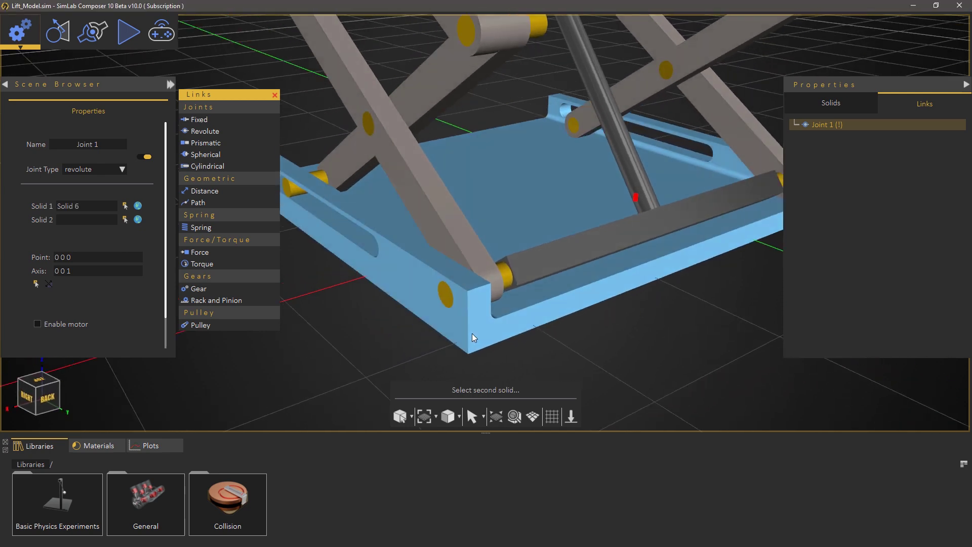
left_click(449, 297)
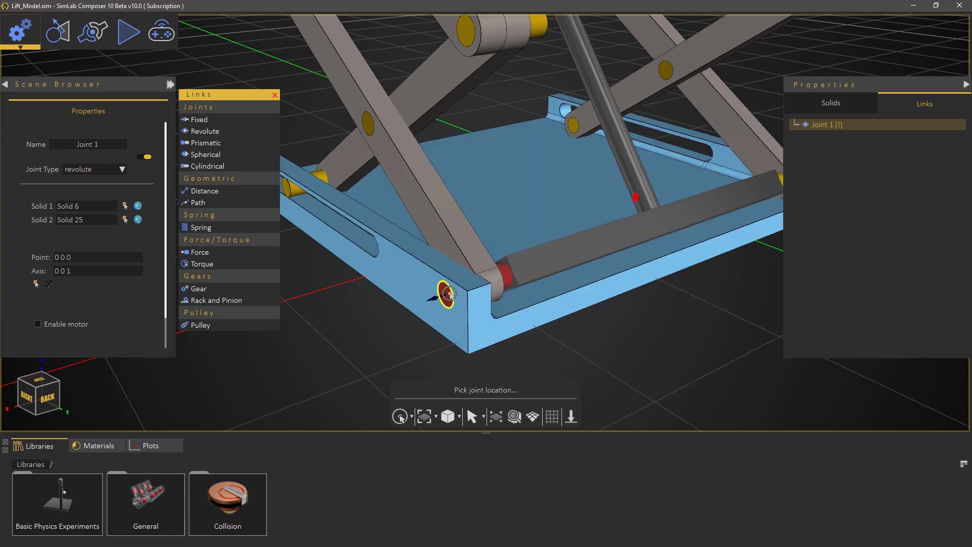
left_click(449, 297)
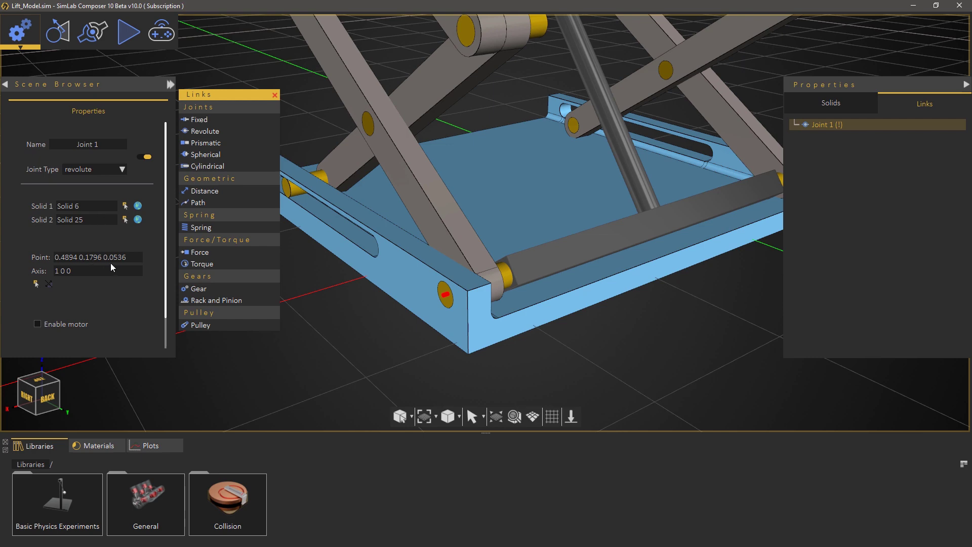
Add a revolute joint between the lower outer link (Solid 2) and the corner pin (Solid 25), centred where the pin leaves the link's inner side.
middle_click_drag(502, 205, 247, 199)
left_click(221, 131)
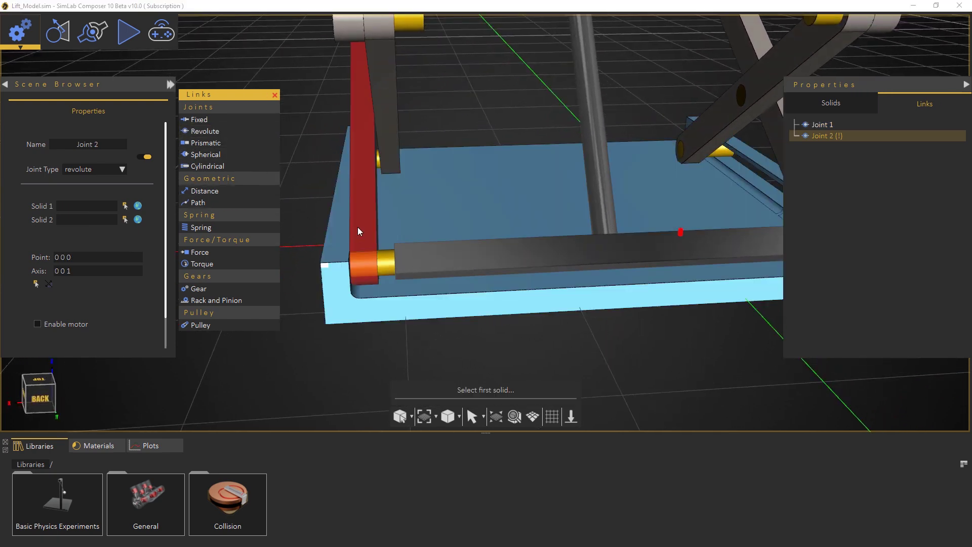
left_click(357, 231)
left_click(392, 257)
middle_click_drag(392, 257, 330, 259)
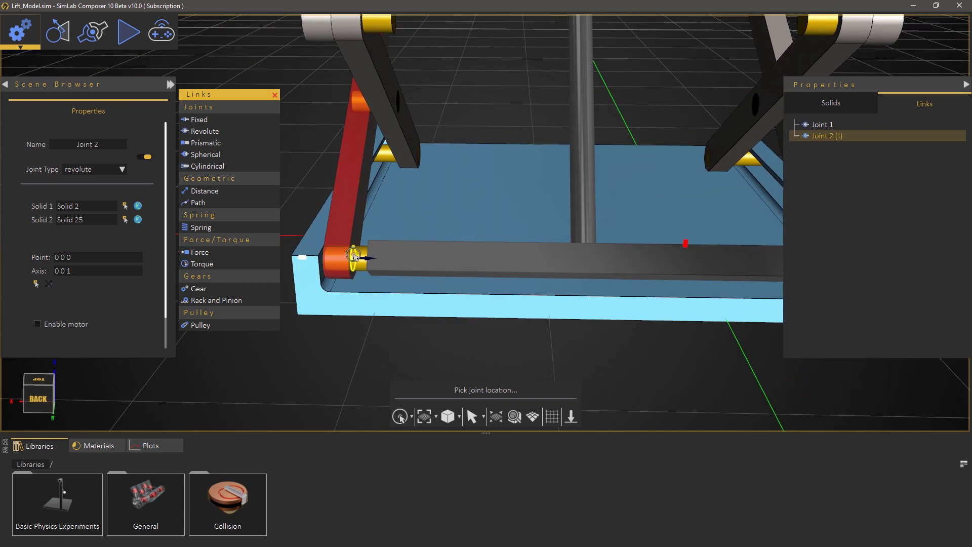
left_click(354, 256)
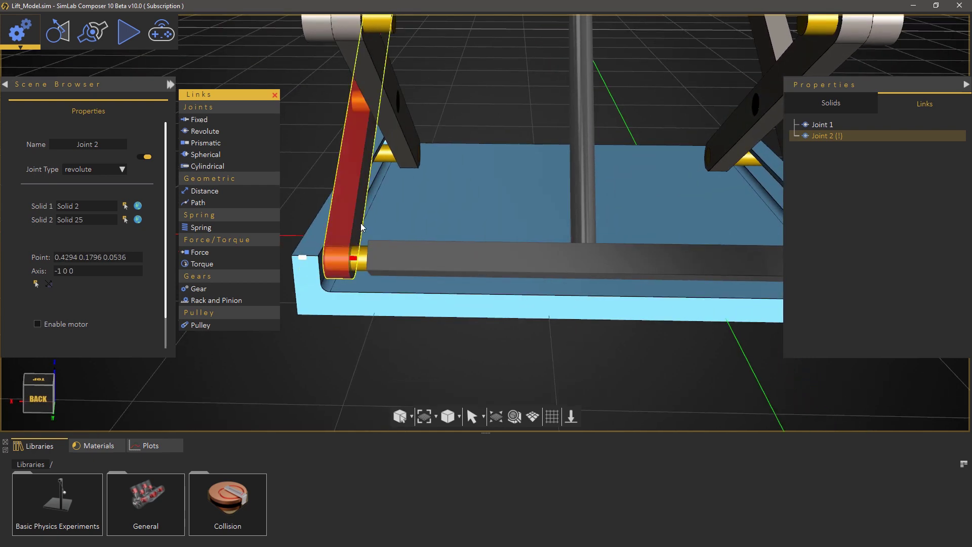
Add a fixed joint between the corner pin (Solid 25) and the actuator's lower bar (Solid 27), located where they meet.
left_click_drag(360, 223, 565, 229)
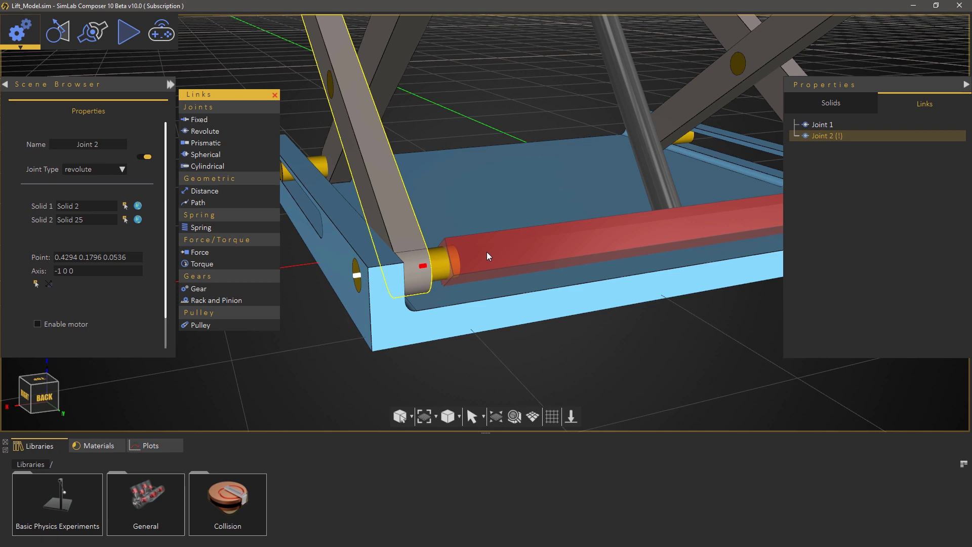
left_click(217, 119)
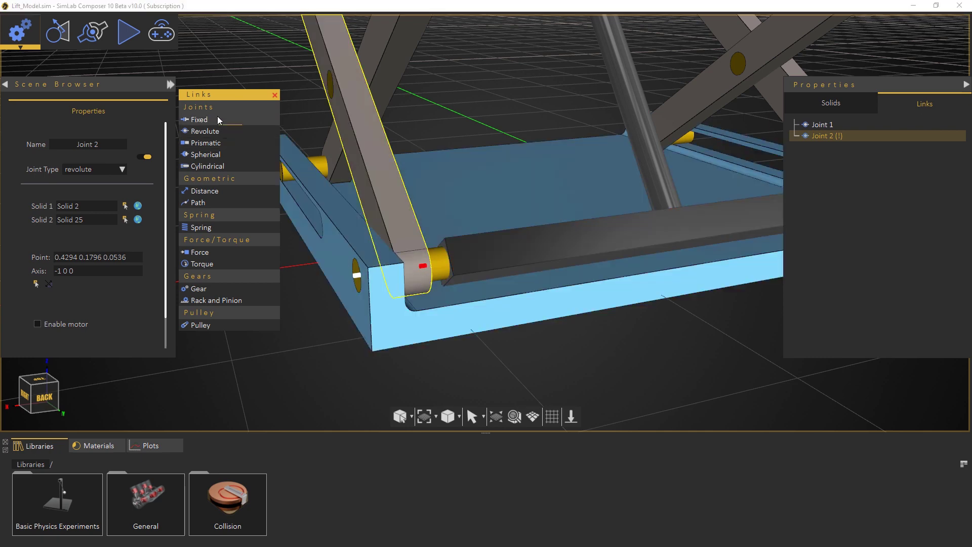
left_click(436, 260)
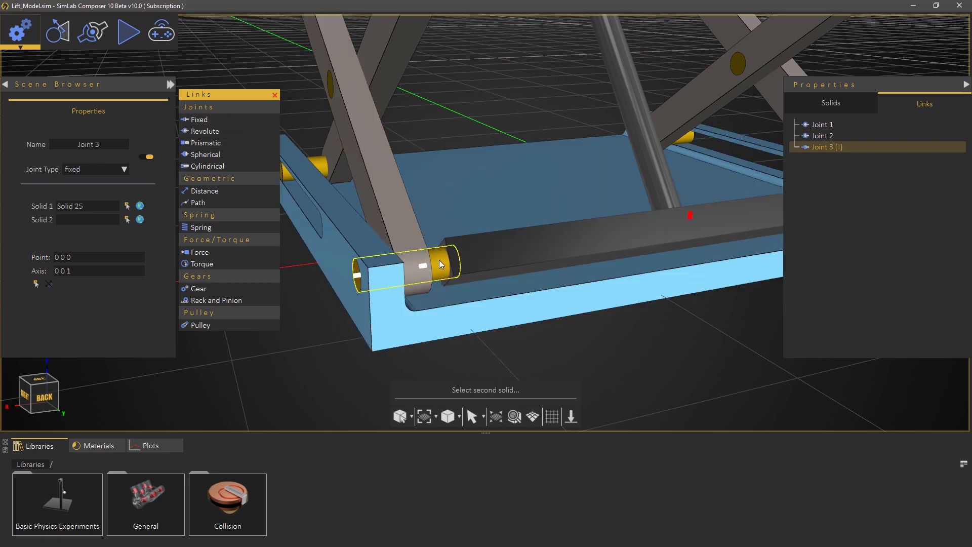
left_click(475, 253)
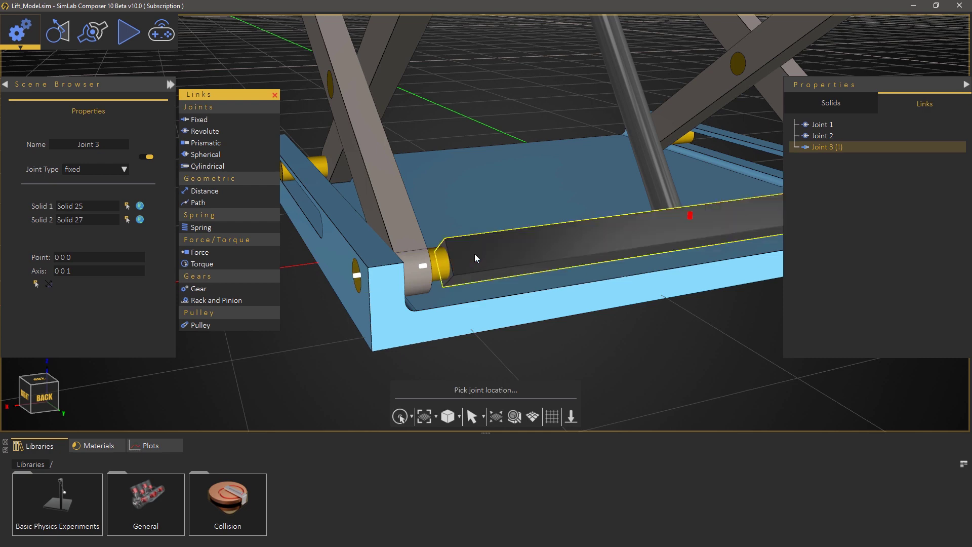
left_click(447, 262)
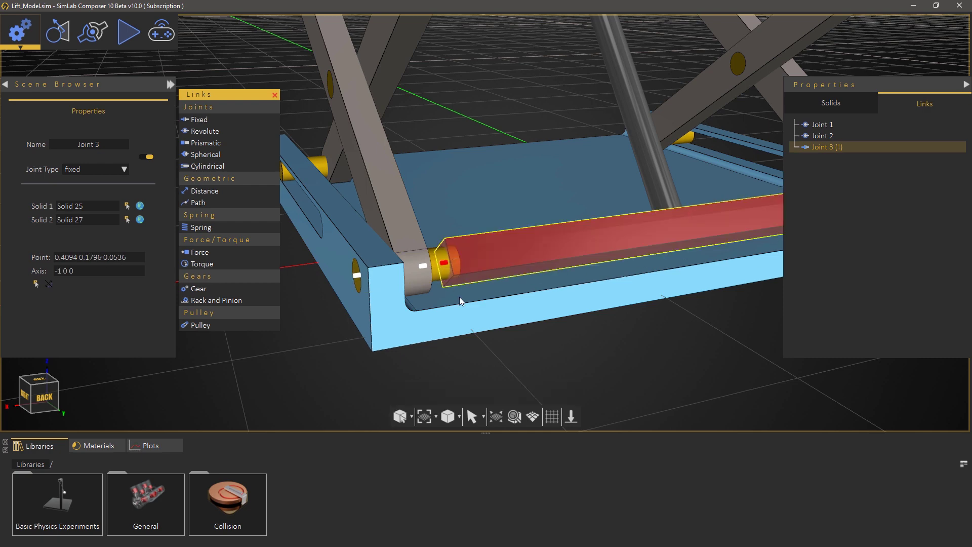
left_click(506, 334)
Add a revolute joint between the lower inner link (Body_1) and the base slot pin (Solid 11), centred where the pin leaves the link.
scroll(507, 333, "down", 3)
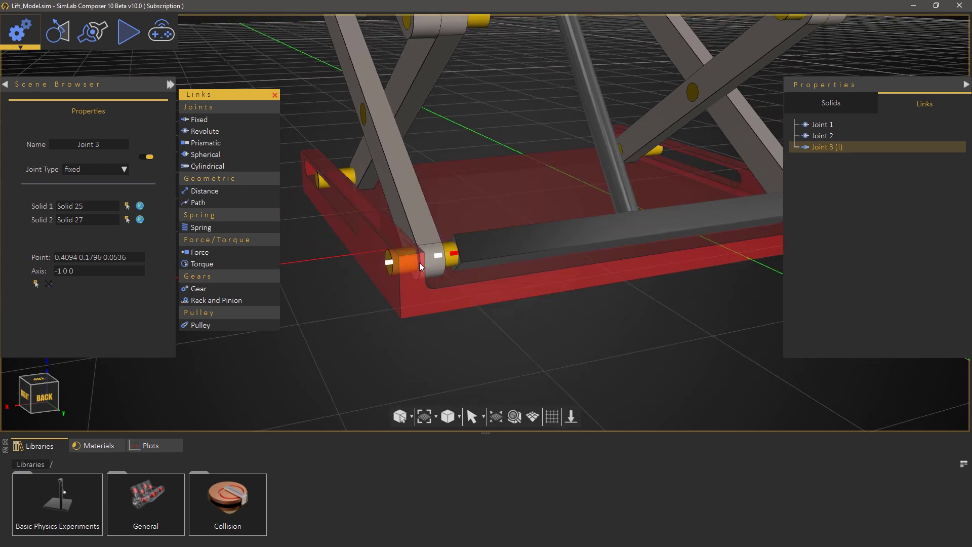
middle_click_drag(409, 268, 654, 351)
left_click(205, 131)
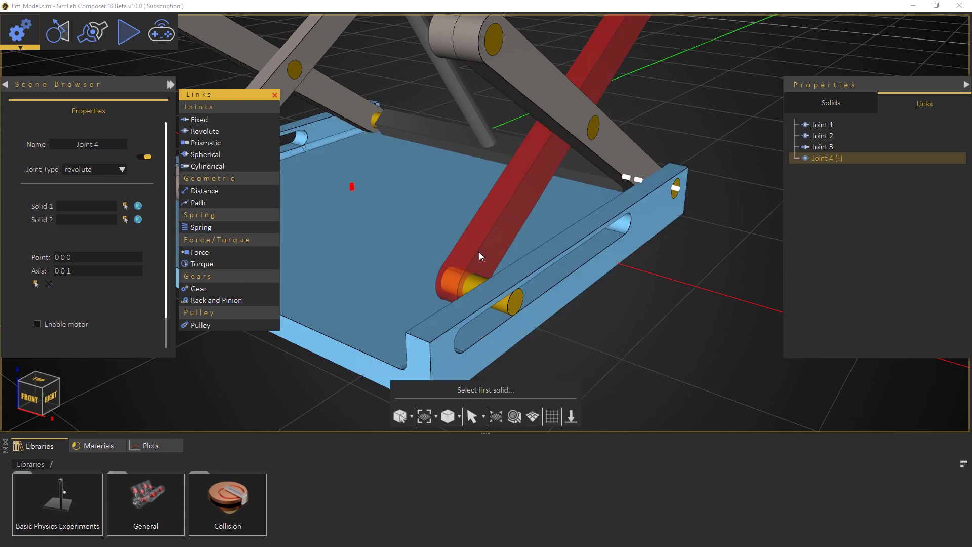
left_click(479, 251)
left_click(476, 281)
left_click(469, 281)
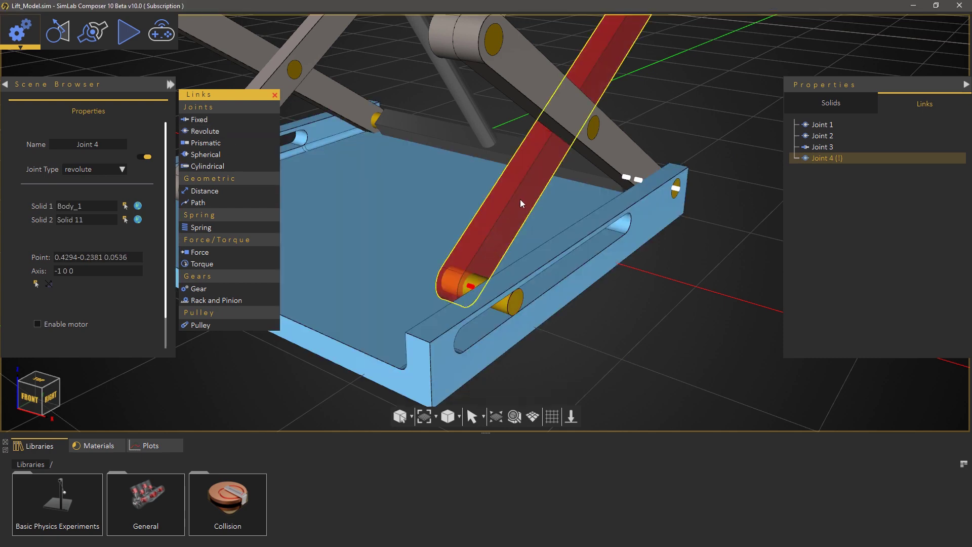
Add a revolute joint between the lower outer link (Solid 2) and the middle crossing pin (Solid 15), located at the pin's outer face centre.
middle_click_drag(451, 209, 367, 316)
middle_click_drag(530, 293, 393, 293)
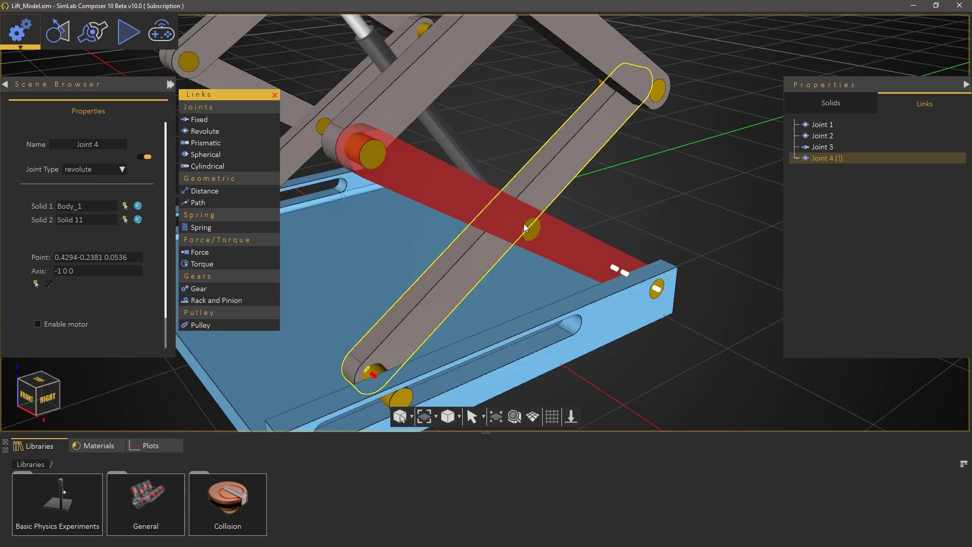
left_click(221, 131)
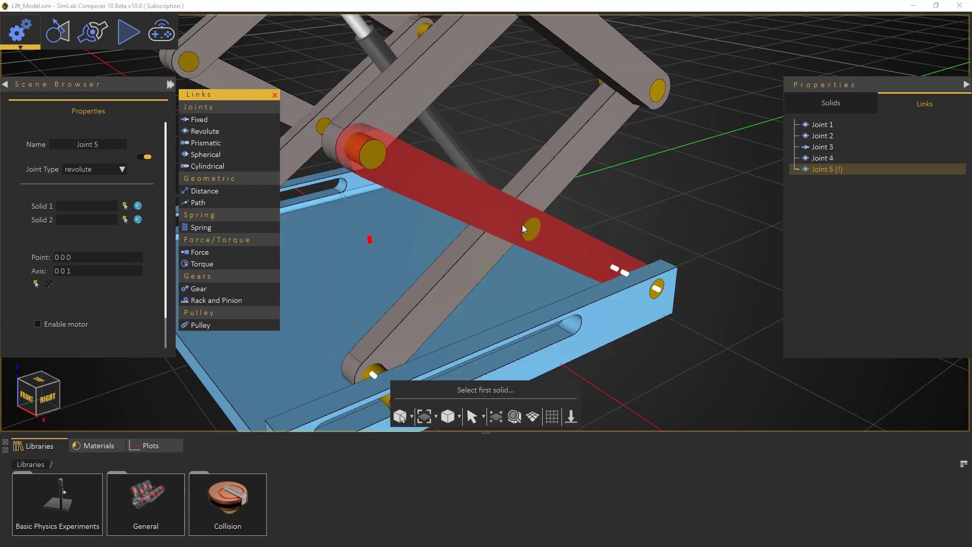
left_click(560, 236)
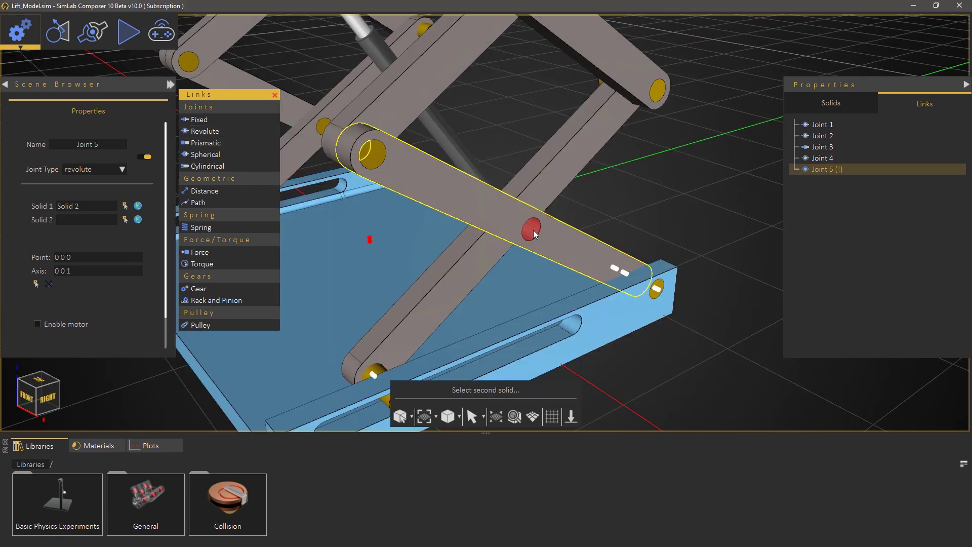
left_click(533, 230)
left_click(533, 230)
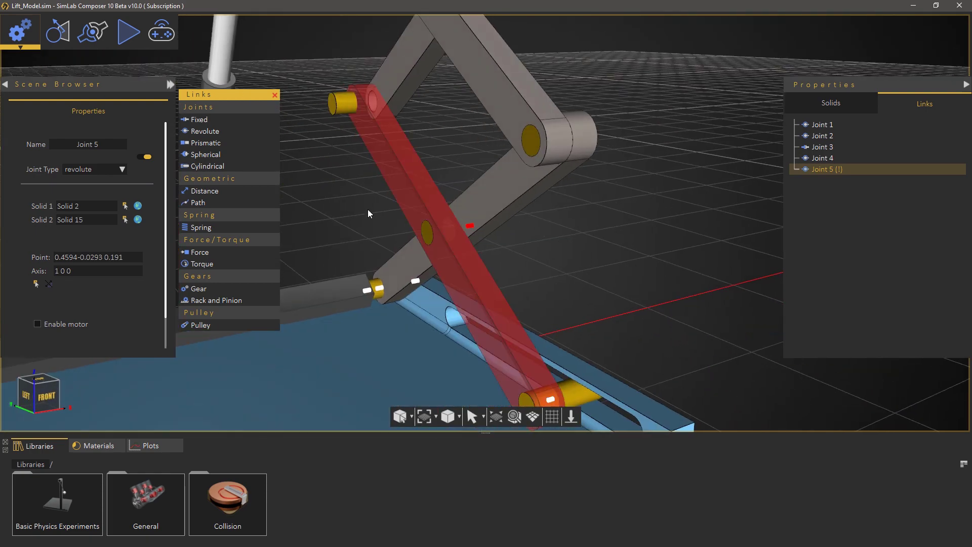
Add a revolute joint between the lower inner link (Body_1) and the middle crossing pin (Solid 15), located at the pin's inner face centre.
left_click(219, 133)
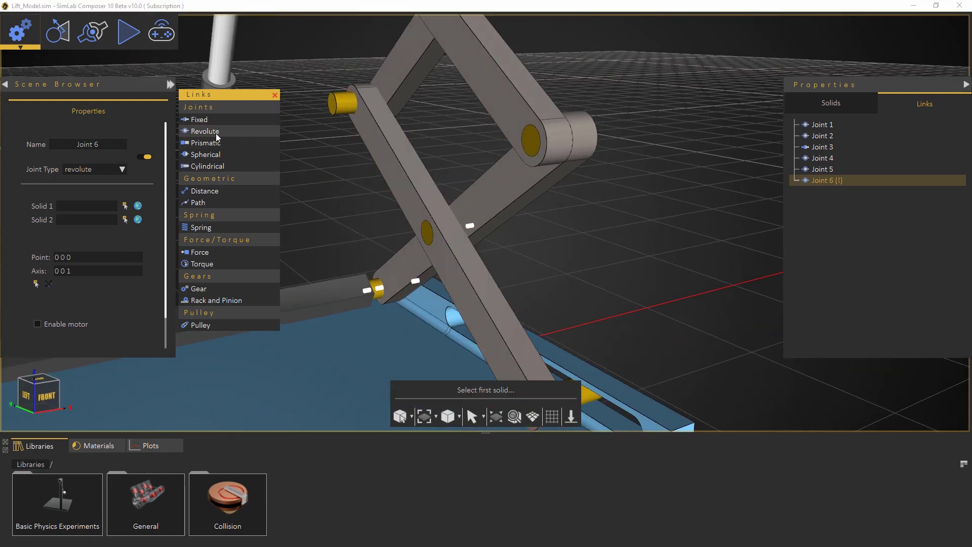
left_click(432, 248)
left_click(430, 236)
left_click(431, 233)
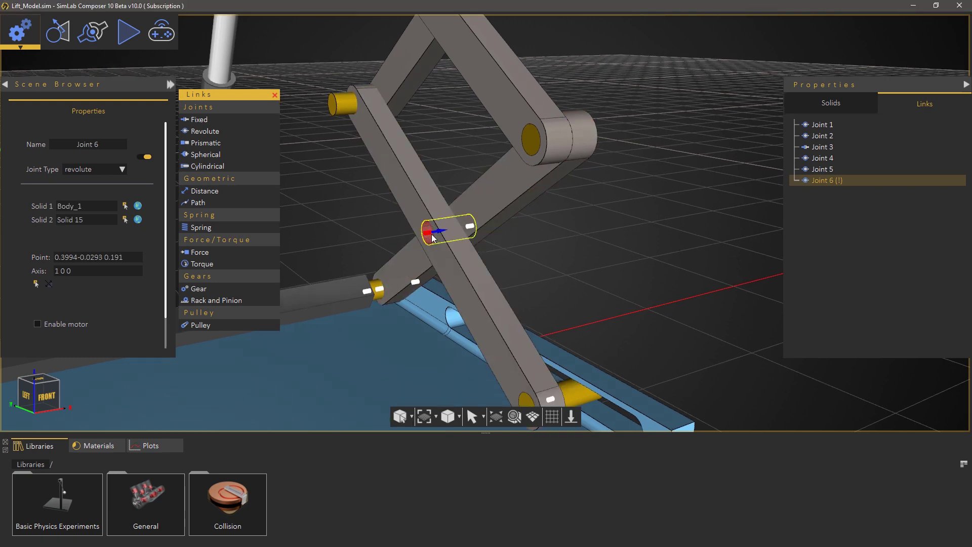
Add a revolute joint between the upper inner link and the elbow pin at the lower outer link's upper end, centred on the pin's inner face.
middle_click_drag(570, 261, 558, 268)
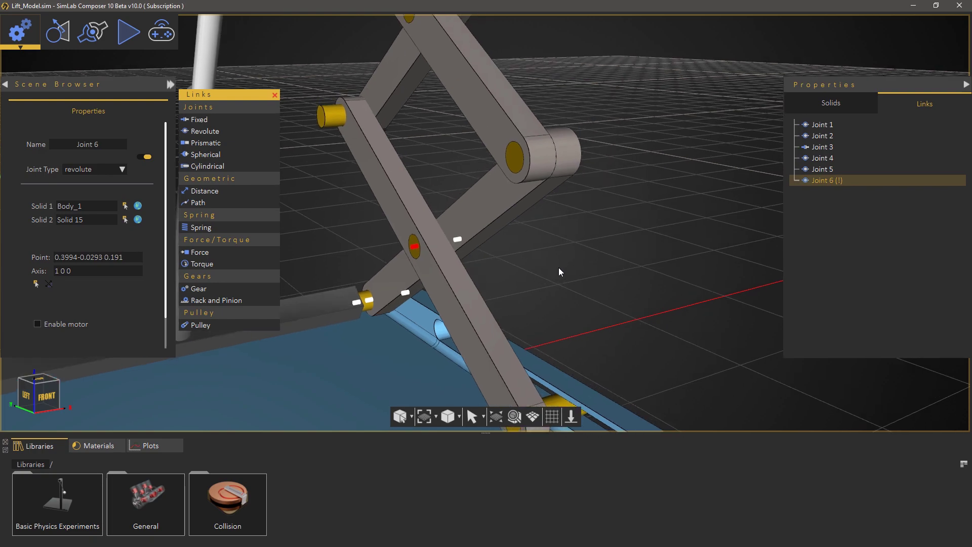
left_click(213, 133)
left_click(503, 133)
left_click(519, 154)
left_click(514, 159)
Add a revolute joint between the lower outer link (Solid 2) and its elbow pin (Solid 14), located at the pin's outer face centre.
middle_click_drag(596, 206, 448, 253)
left_click(208, 134)
left_click(430, 184)
left_click(415, 168)
left_click(411, 161)
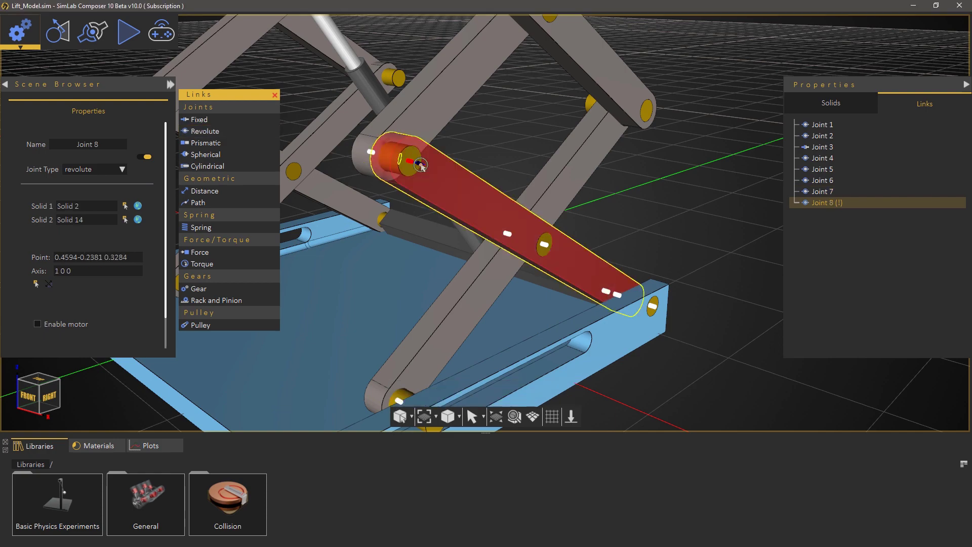
Add a revolute joint between the upper outer link (Solid 3) and the back elbow pin (Solid 9), located at the pin's outer face centre.
middle_click_drag(411, 161, 415, 238)
left_click(205, 131)
left_click(473, 219)
left_click(467, 215)
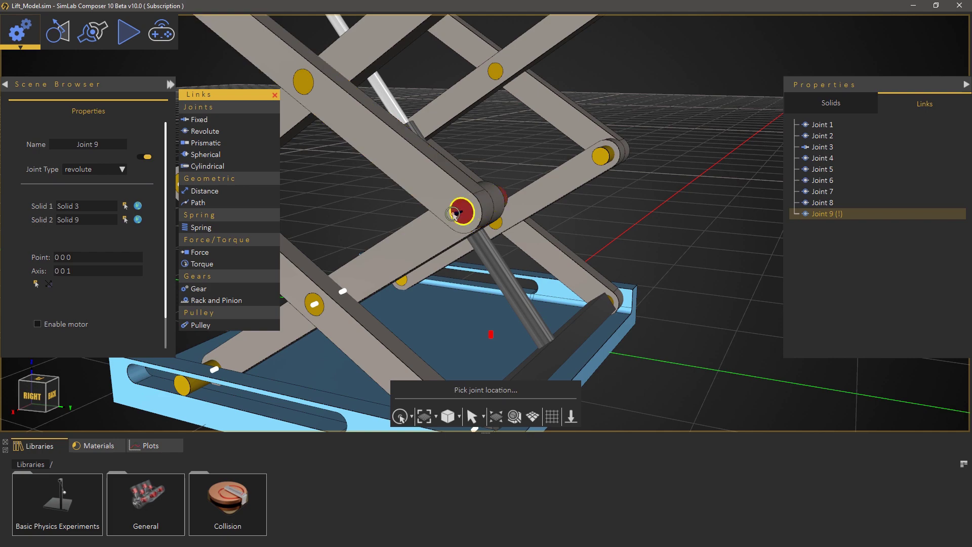
left_click(461, 210)
Add a revolute joint between the lower inner link (Body_1) and the back elbow pin (Solid 9), centred where the pin leaves the link's inner face.
middle_click_drag(461, 210, 233, 230)
left_click(207, 132)
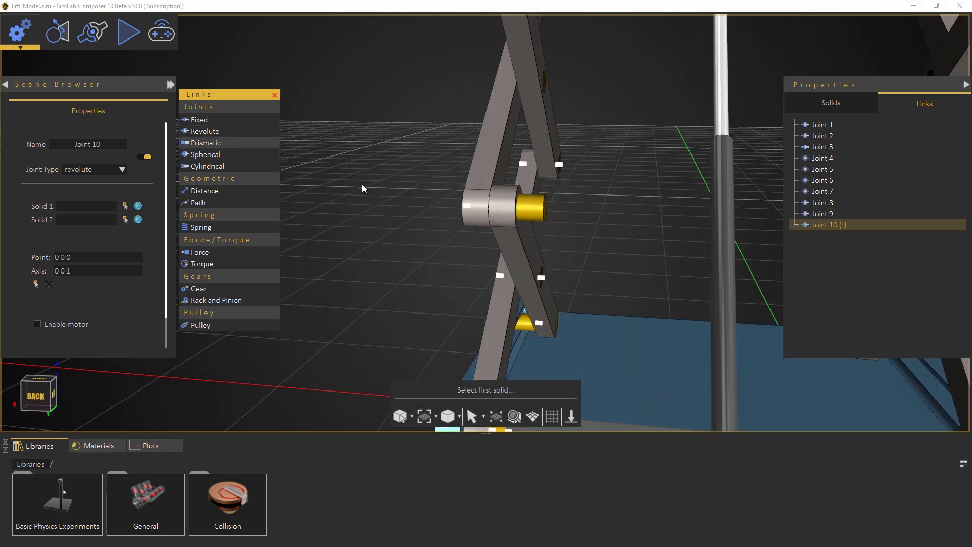
middle_click_drag(455, 212, 527, 250)
left_click(530, 244)
left_click(536, 221)
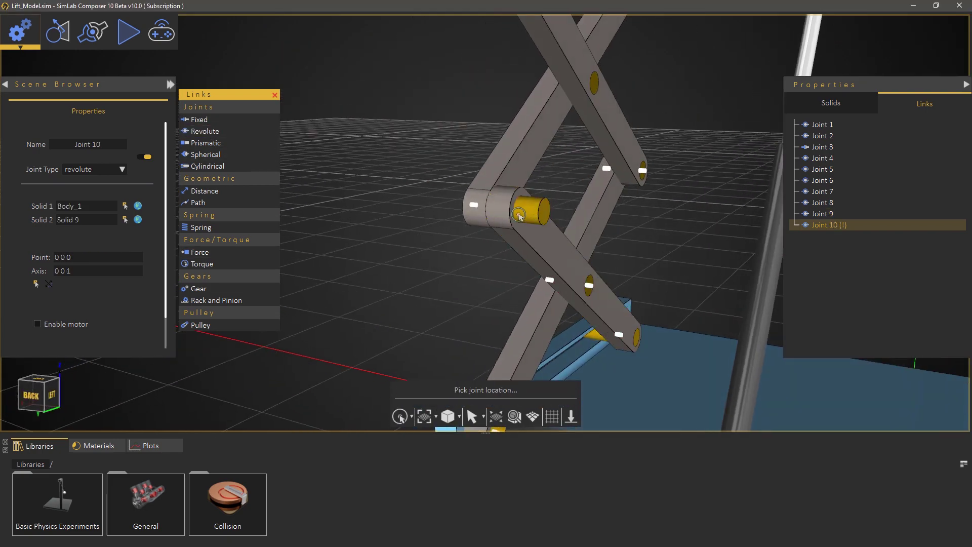
left_click(518, 213)
Add a revolute joint between the upper outer link (Solid 3) and the upper crossing pin, located at the pin's outer face centre.
middle_click_drag(599, 223, 234, 121)
left_click(238, 131)
left_click(471, 202)
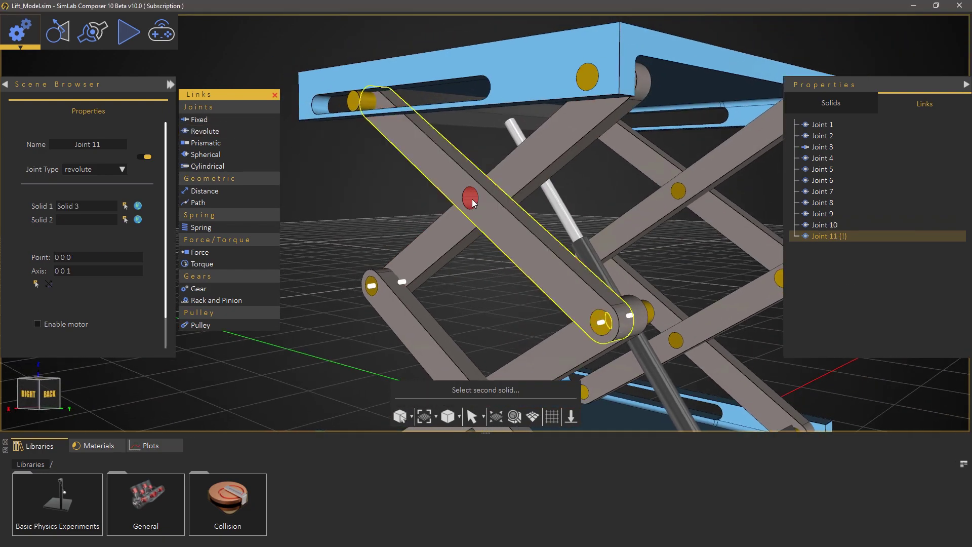
left_click(471, 202)
left_click(466, 199)
Add a revolute joint between the right side's upper inner link and the upper crossing pin, centred on the pin.
middle_click_drag(374, 253, 563, 272)
left_click(196, 133)
left_click(465, 226)
left_click(457, 206)
left_click(457, 205)
Add a revolute joint between the upper inner link (Solid 1) and its back platform pin (Solid 21), centred where the pin leaves the link.
mouse_move(457, 205)
middle_mouse_down()
mouse_move(418, 201)
mouse_move(579, 238)
mouse_move(381, 235)
mouse_move(577, 260)
mouse_move(469, 202)
middle_mouse_up()
left_click(218, 131)
middle_click_drag(314, 167, 565, 276)
left_click(425, 208)
left_click(465, 207)
left_click(464, 210)
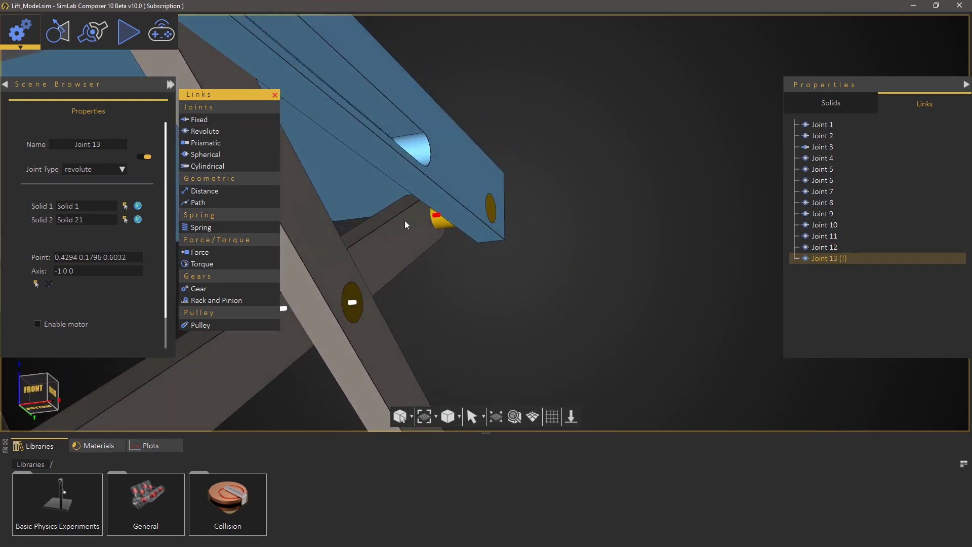
Add a revolute joint between the back platform pin (Solid 21) and the top platform (Solid 19), located at the pin's outer face centre.
left_click(228, 131)
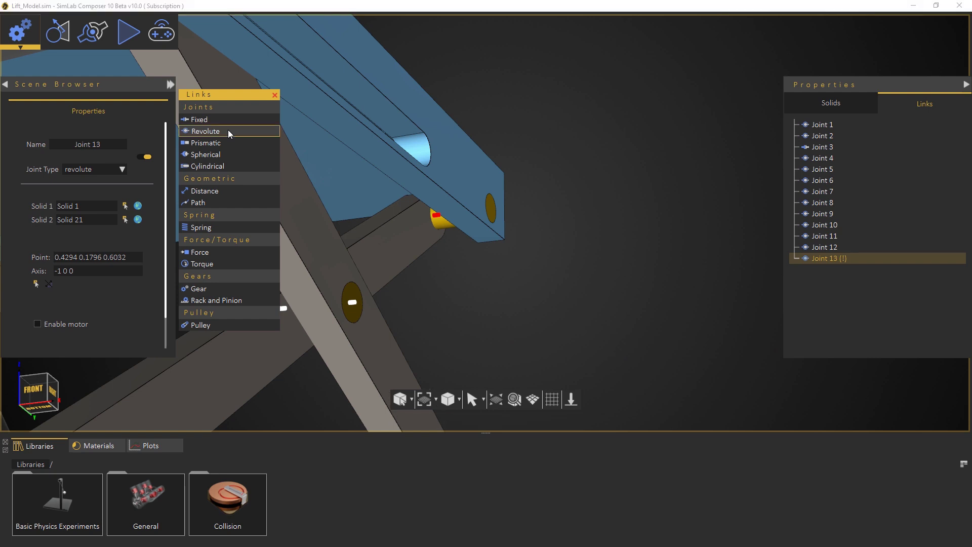
left_click(491, 202)
left_click(474, 181)
left_click(487, 194)
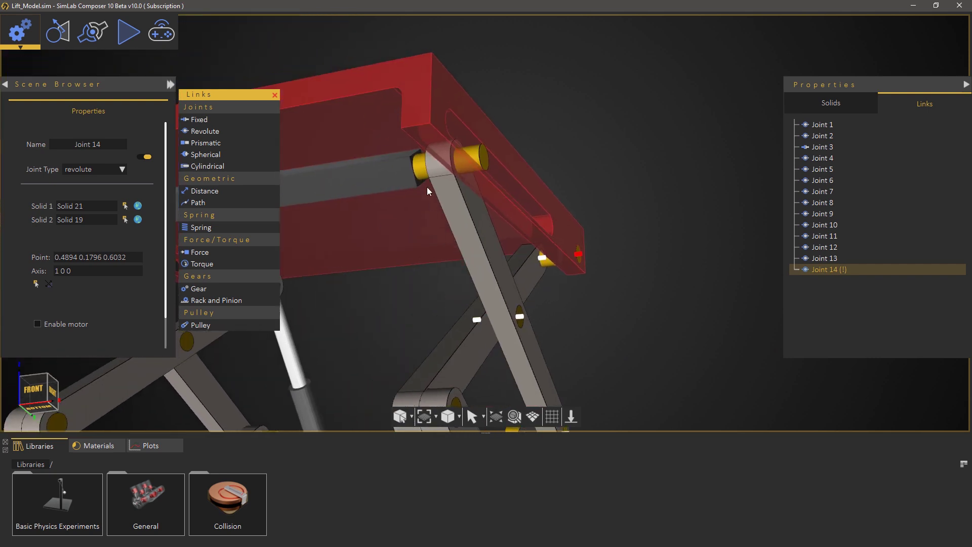
Add a revolute joint between the upper outer link (Solid 3) and its sliding platform pin (Solid 23), centred at the link's inner face.
left_click(242, 135)
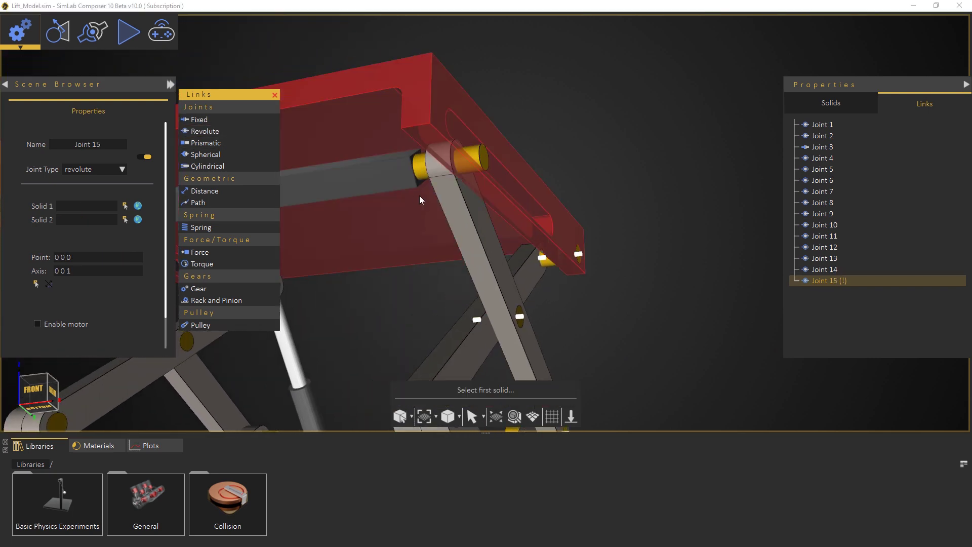
left_click(442, 192)
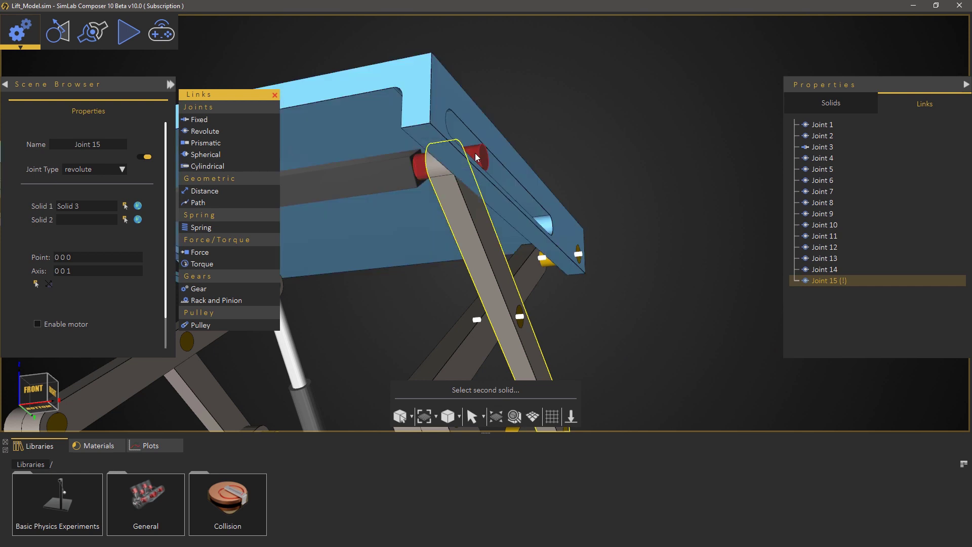
left_click(476, 157)
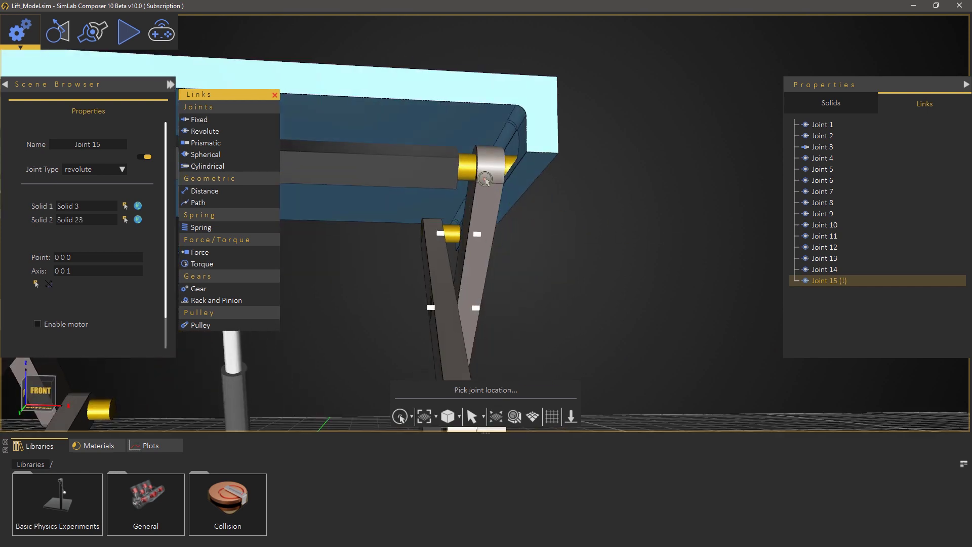
left_click(473, 167)
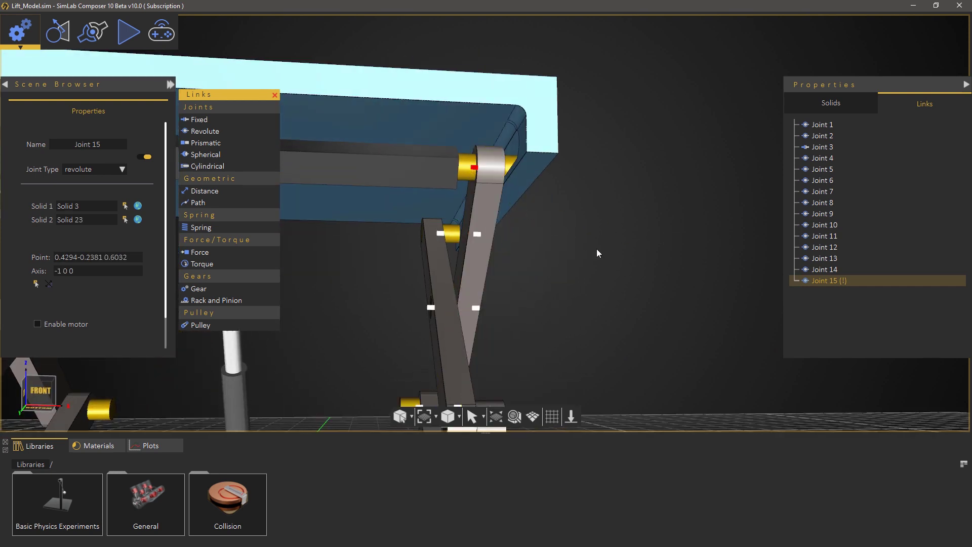
Add a revolute joint between the left side's lower inner link and its sliding pin in the base slot.
middle_click_drag(594, 248, 494, 317)
left_click(205, 131)
left_click(409, 326)
left_click(408, 328)
left_click(427, 330)
Add a revolute joint between the left side's lower outer link (Solid 5) and the base pin beside the lower crossbar.
middle_click_drag(427, 330, 790, 346)
left_click(205, 132)
left_click(445, 275)
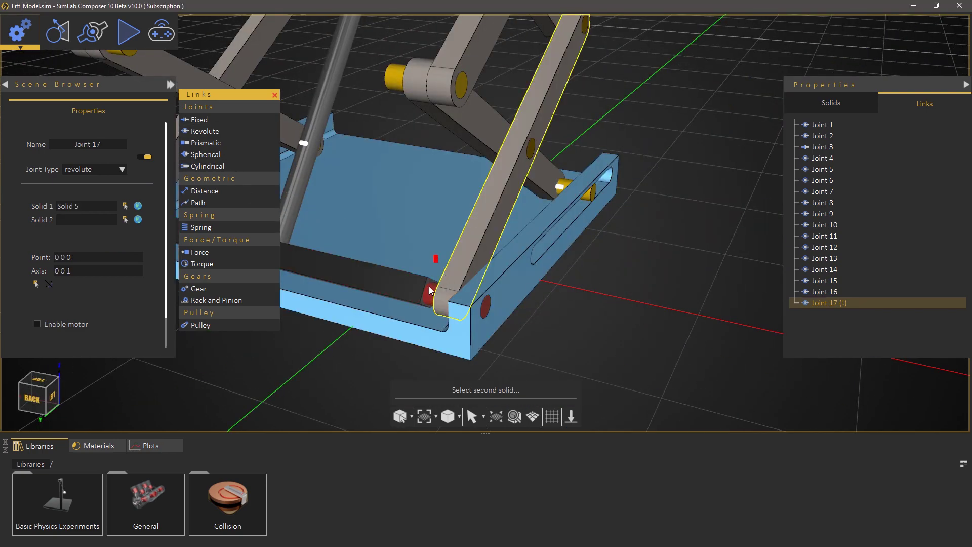
left_click(430, 290)
middle_click_drag(430, 289, 412, 299)
left_click(494, 306)
Add a revolute joint between the left side's back base pin and the base, located at the pin's outer face centre.
left_click(213, 134)
middle_click_drag(561, 304, 485, 311)
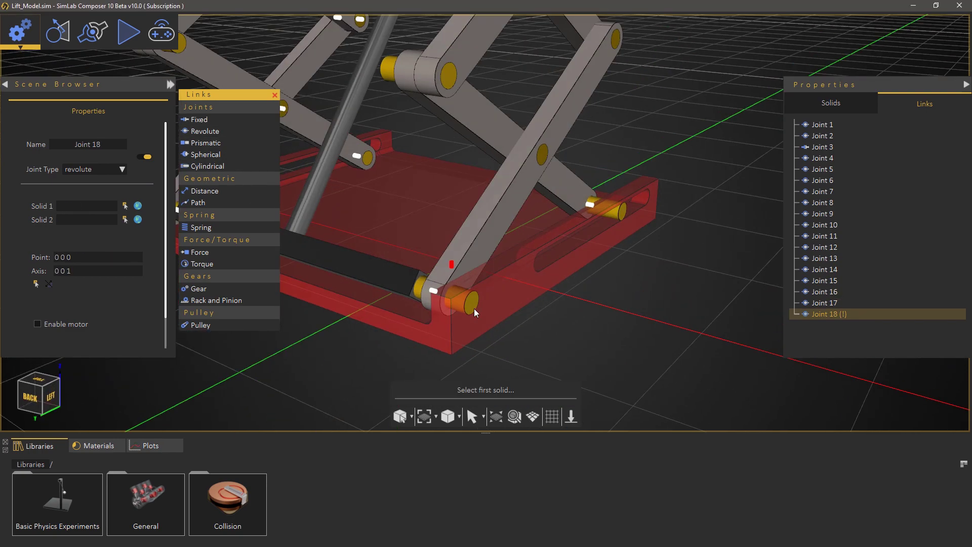
left_click(471, 303)
left_click(467, 322)
left_click(474, 301)
Add a fixed joint between the lower crossbar and the left side's back base pin.
middle_click_drag(357, 363, 446, 358)
left_click(243, 121)
left_click(449, 279)
left_click(432, 279)
left_click(447, 280)
Add a revolute joint between the left side's lower outer link and the lower crossing pin, centred on the pin.
middle_click_drag(502, 309, 324, 201)
left_click(218, 131)
left_click(401, 251)
left_click(428, 230)
left_click(430, 230)
Add a revolute joint between the left side's lower inner link and the lower crossing pin, centred on the pin.
middle_click_drag(468, 273, 628, 285)
left_click(212, 132)
left_click(417, 252)
mouse_move(344, 238)
middle_mouse_down()
mouse_move(412, 253)
mouse_move(335, 225)
middle_mouse_up()
left_click(423, 245)
left_click(423, 245)
Add a revolute joint between the left side's lower inner link and the back elbow pin (Solid 10), centred at the link's inner face.
left_click(240, 132)
left_click(452, 250)
left_click(490, 208)
left_click(491, 208)
Add a revolute joint between the upper outer link (Solid 7) and the back elbow pin (Solid 10), located at the pin's outer face centre.
left_click(228, 132)
left_click(562, 193)
left_click(499, 207)
middle_click_drag(597, 225, 461, 220)
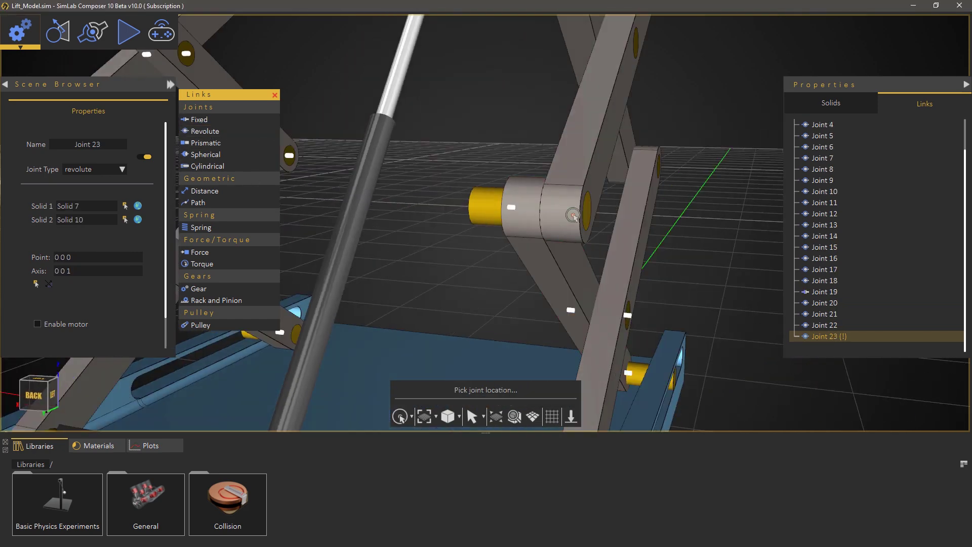
left_click(585, 210)
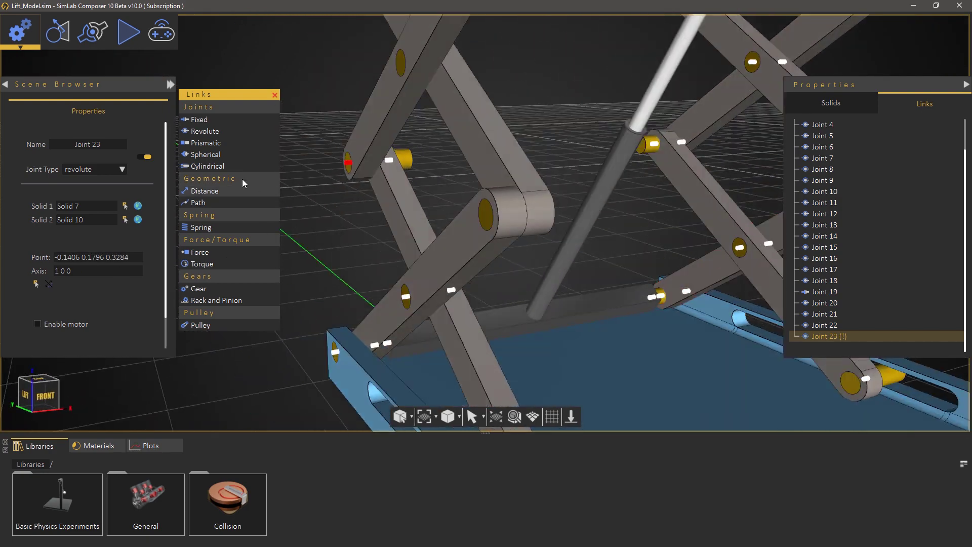
Add a revolute joint between the left side's lower outer link and the front elbow pin, located at the pin's outer face centre.
left_click(205, 131)
left_click(491, 243)
left_click(485, 217)
left_click(482, 218)
Add a revolute joint between the upper inner link (Solid 8) and the front elbow pin (Solid 13), located at the pin's inner face centre.
middle_click_drag(668, 284, 522, 278)
left_click(205, 131)
left_click(513, 192)
left_click(504, 213)
left_click(505, 214)
Add a revolute joint between the left side's upper inner link (Solid 8) and the upper crossing pin, located at the pin's inner face centre.
middle_click_drag(579, 199, 455, 319)
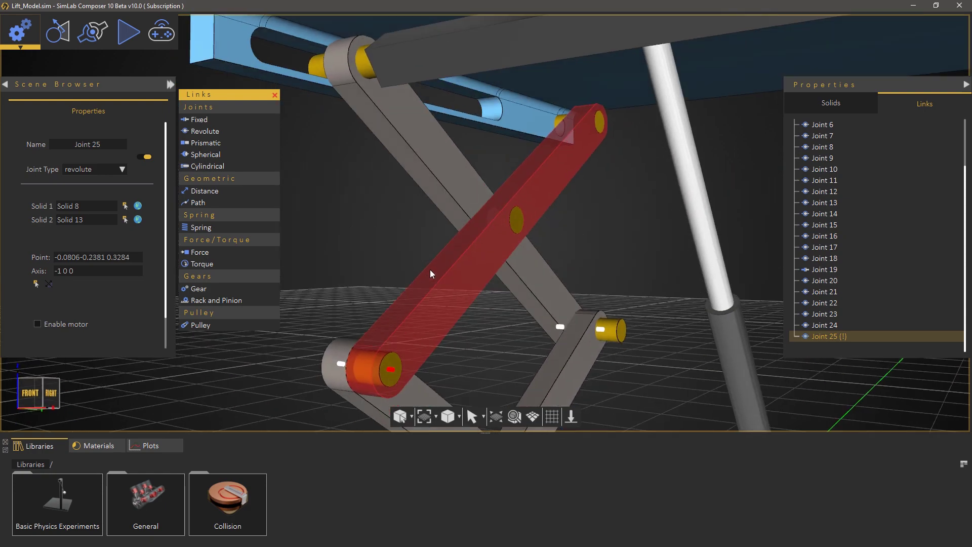
left_click(205, 131)
left_click(479, 219)
left_click(479, 219)
left_click(517, 220)
Add a revolute joint between the left side's upper outer link and the upper crossing pin, located at the pin's outer face centre.
left_click(205, 131)
left_click(510, 229)
left_click(510, 229)
middle_click_drag(674, 281, 810, 284)
left_click(443, 219)
Add a revolute joint between the left side's upper outer link and its sliding platform pin beside the upper crossbar.
middle_click_drag(693, 228, 592, 299)
left_click(211, 129)
left_click(408, 146)
left_click(429, 121)
left_click(429, 121)
Add a revolute joint between the left side's upper inner link and its back platform pin (Solid 20), centred on the pin.
middle_click_drag(532, 228, 493, 229)
scroll(493, 228, "up", 2)
left_click(225, 135)
left_click(487, 202)
left_click(496, 203)
left_click(528, 202)
Add a revolute joint between the left side's back platform pin (Solid 20) and the top platform (Solid 19), centred on the pin.
middle_click_drag(562, 243, 548, 305)
scroll(550, 309, "up", 1)
left_click(223, 132)
left_click(487, 223)
left_click(458, 220)
left_click(481, 223)
Add a fixed joint between the lower crossbar (Solid 27) and the cylinder barrel (Solid 28), located at the centre of the barrel's lower end.
scroll(563, 266, "down", 3)
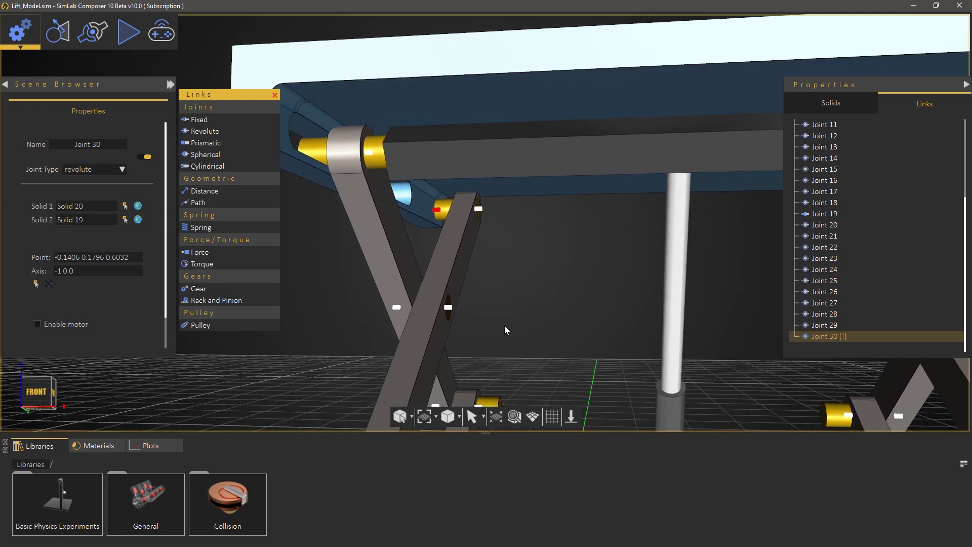
middle_click_drag(498, 273, 487, 266)
middle_click_drag(385, 294, 549, 336)
left_click_drag(548, 335, 606, 317)
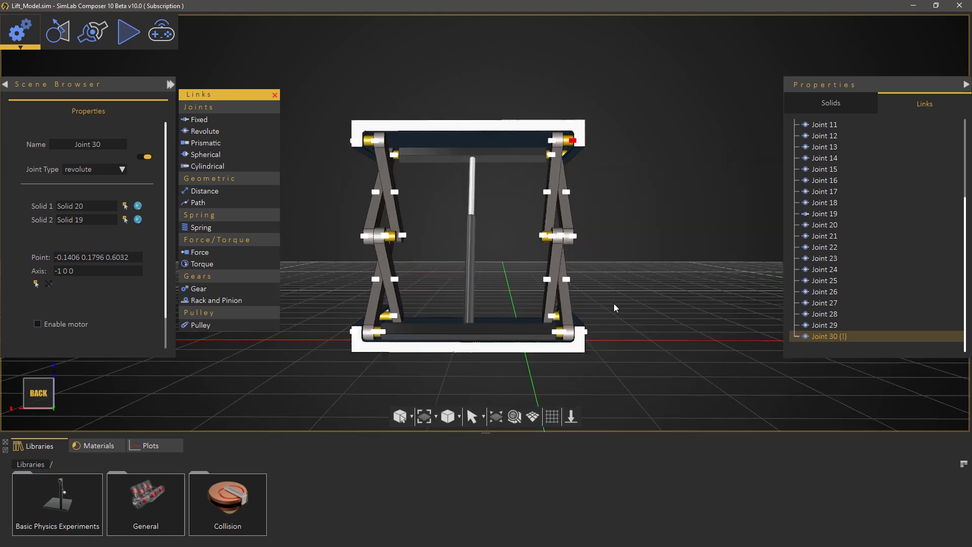
middle_click_drag(614, 304, 599, 377)
scroll(552, 340, "up", 5)
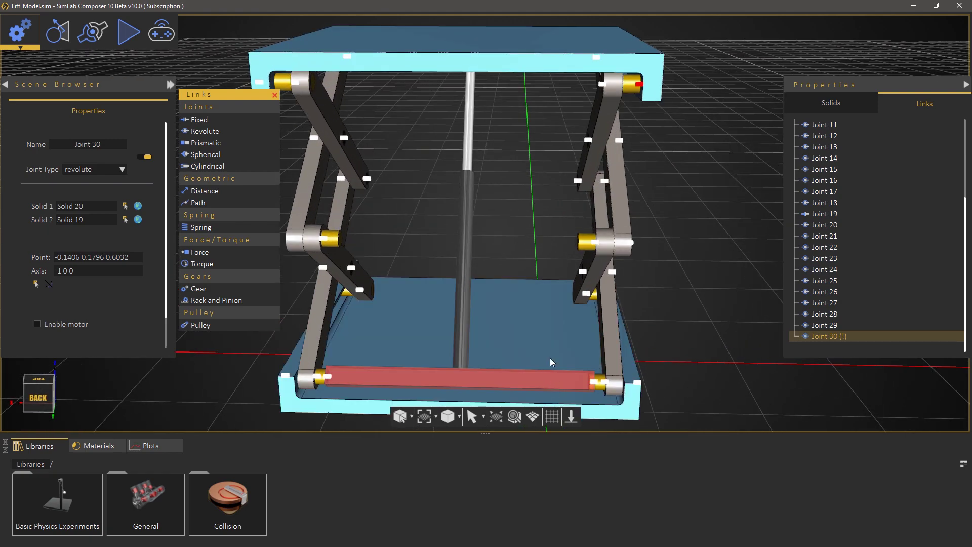
left_click_drag(551, 345, 533, 288)
scroll(533, 314, "up", 2)
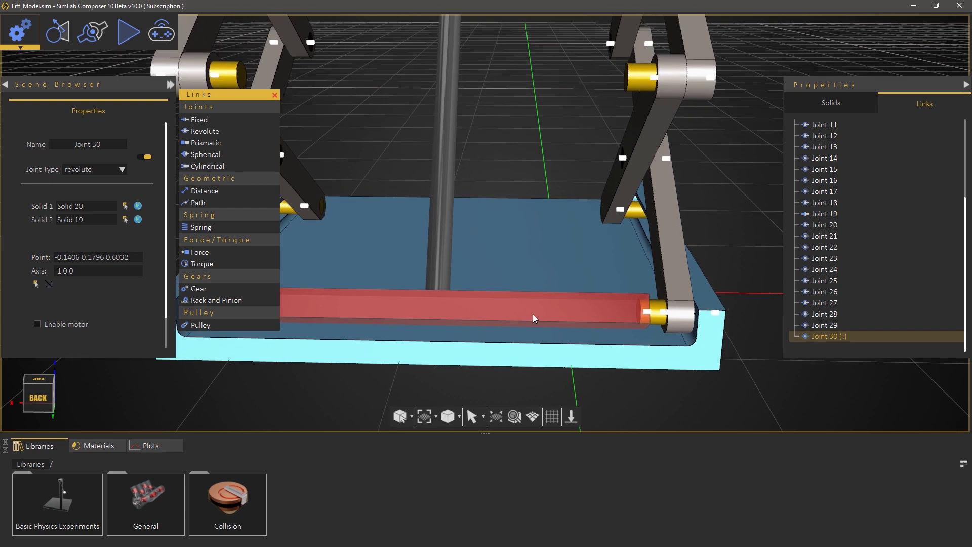
left_click_drag(469, 271, 459, 320)
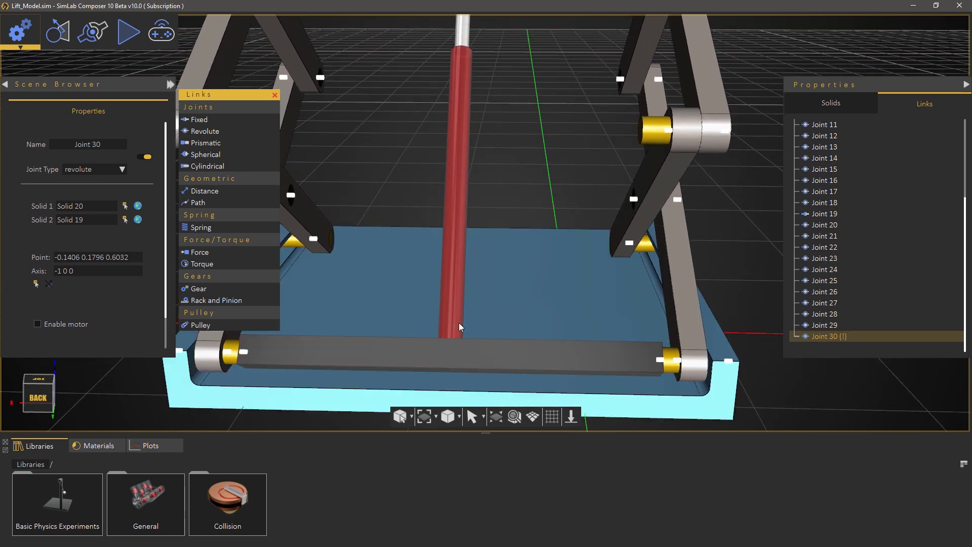
left_click(210, 119)
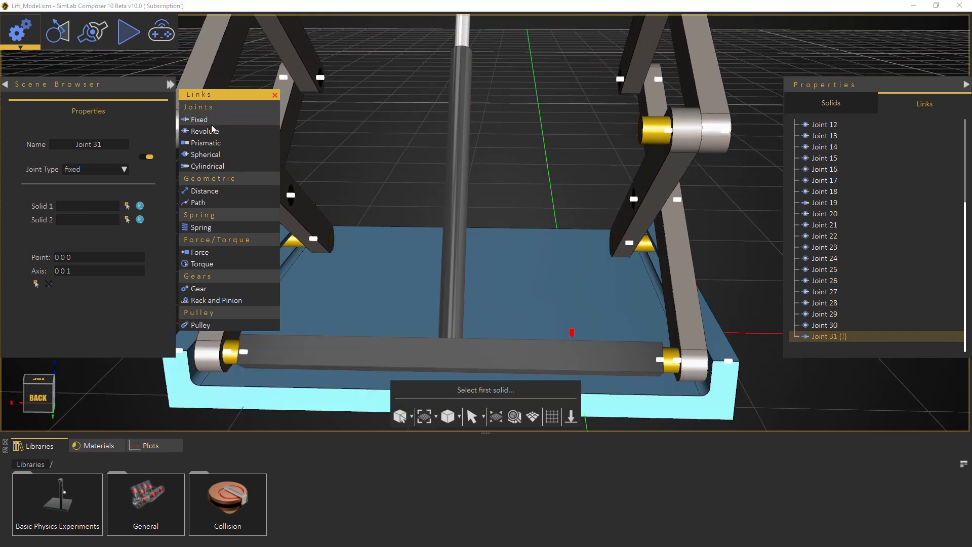
left_click(446, 352)
left_click(445, 319)
left_click_drag(519, 313, 332, 368)
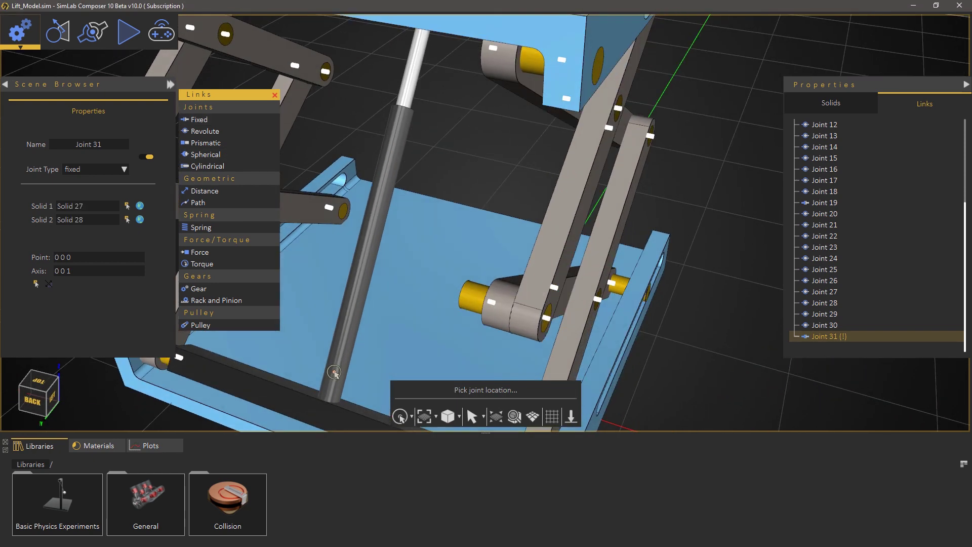
left_click(332, 401)
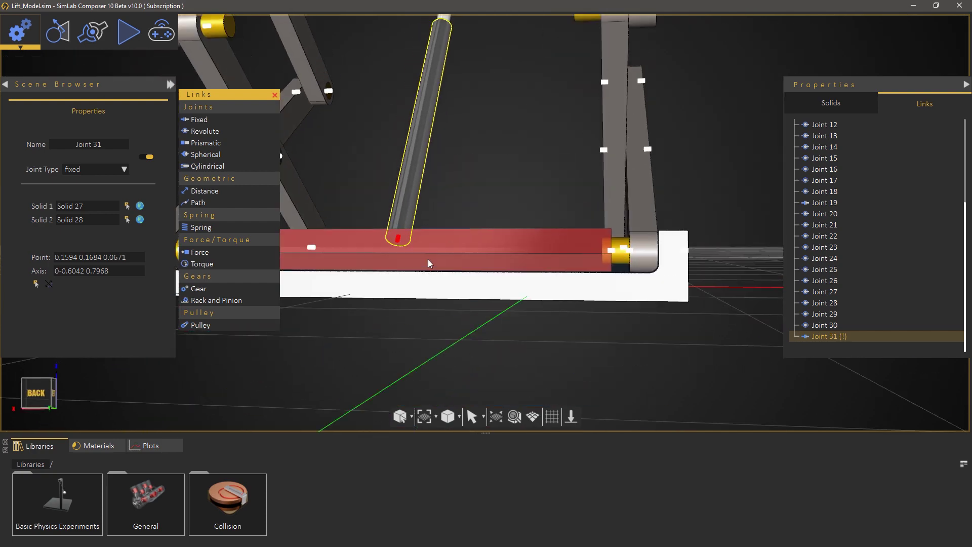
Add a fixed joint between the piston rod (Solid 29) and the upper crossbar (Solid 24), located at the centre of the rod's upper end.
middle_click_drag(427, 102, 416, 286)
left_click_drag(416, 286, 495, 303)
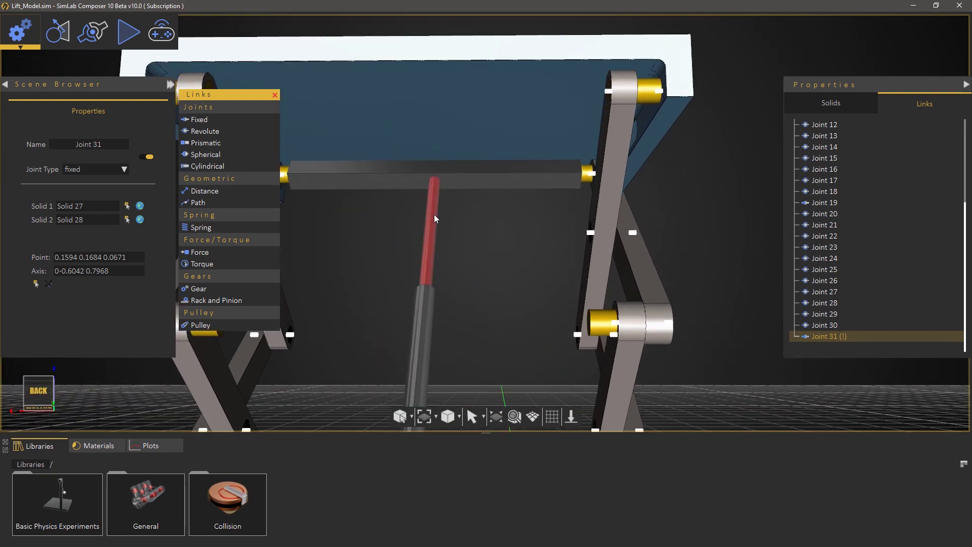
left_click(240, 121)
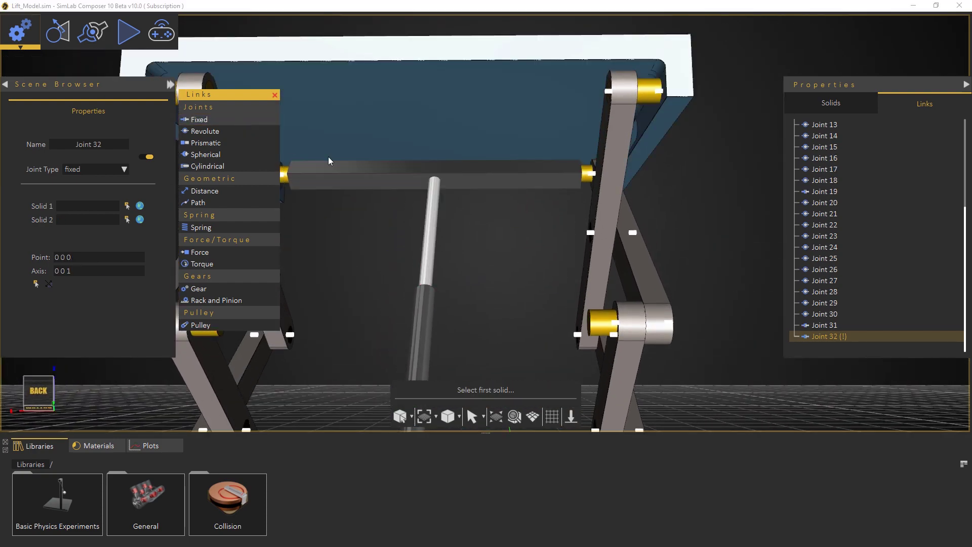
left_click(434, 211)
left_click(435, 177)
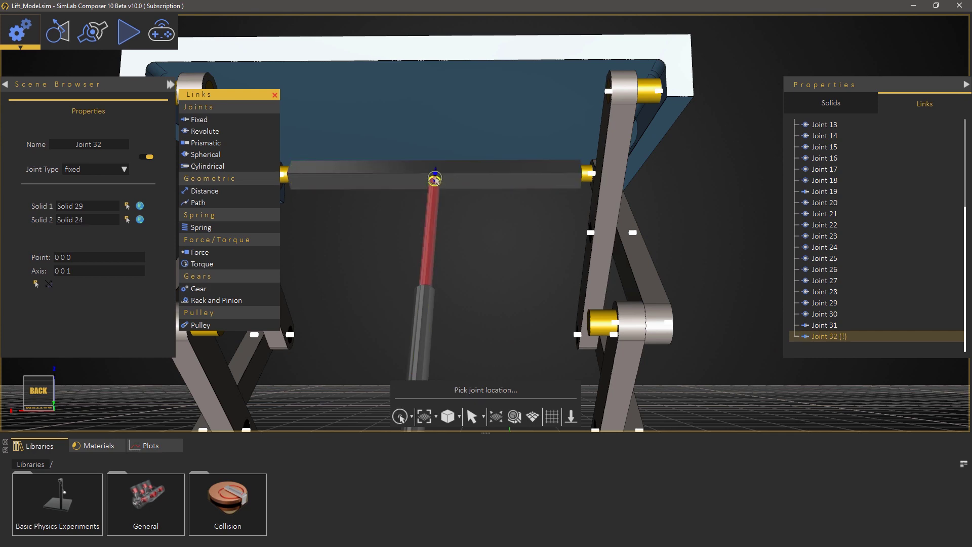
left_click(435, 180)
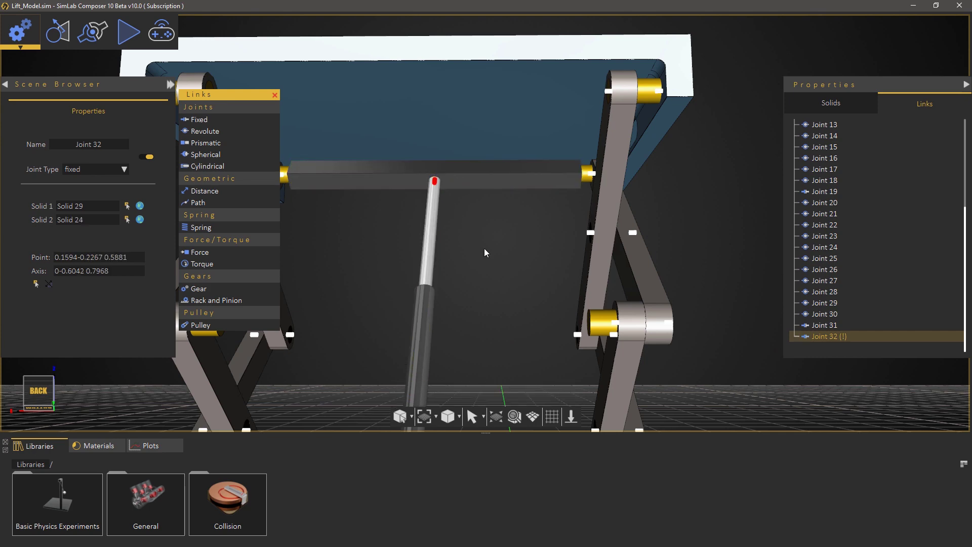
Add a prismatic joint between the cylinder barrel (Solid 28) and the piston rod (Solid 29), located at the centre of the barrel's upper end.
left_click_drag(501, 274, 414, 265)
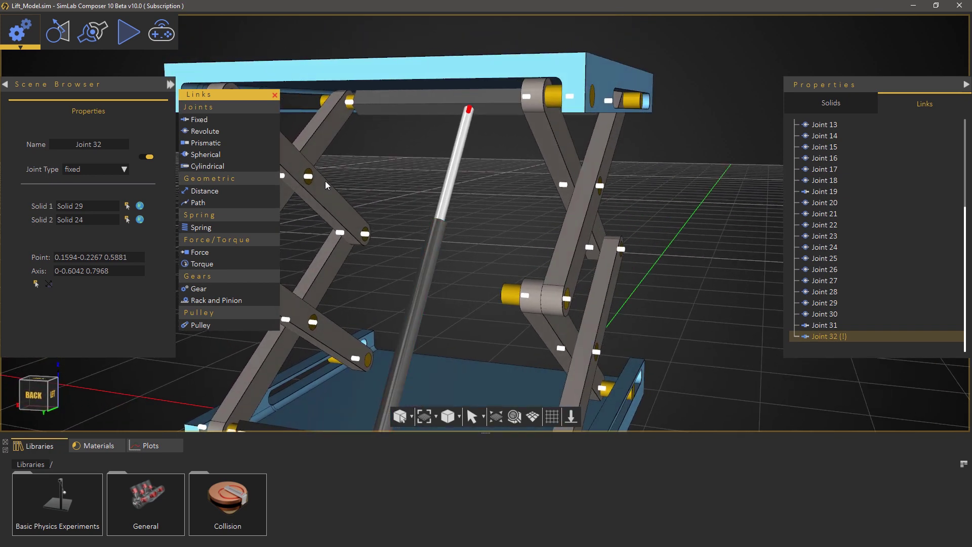
left_click(210, 145)
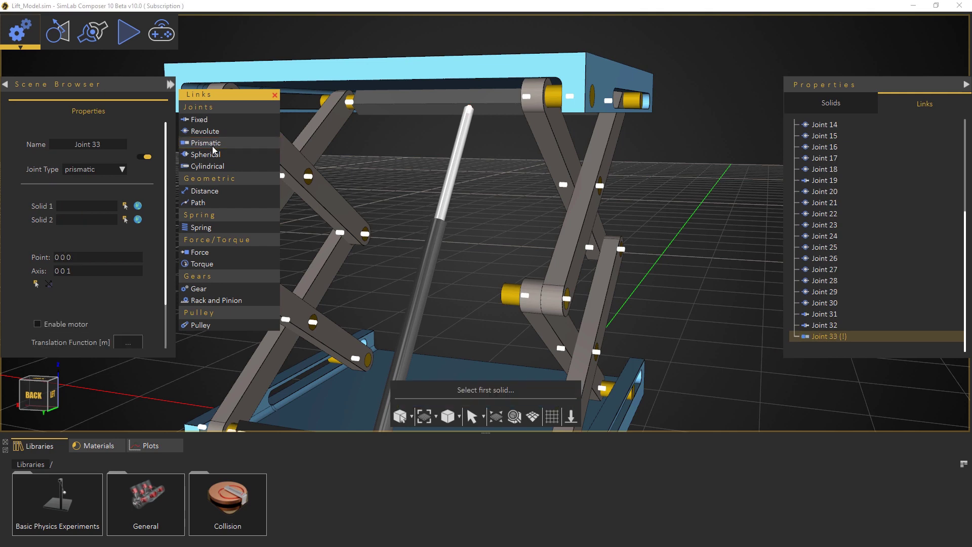
left_click(430, 228)
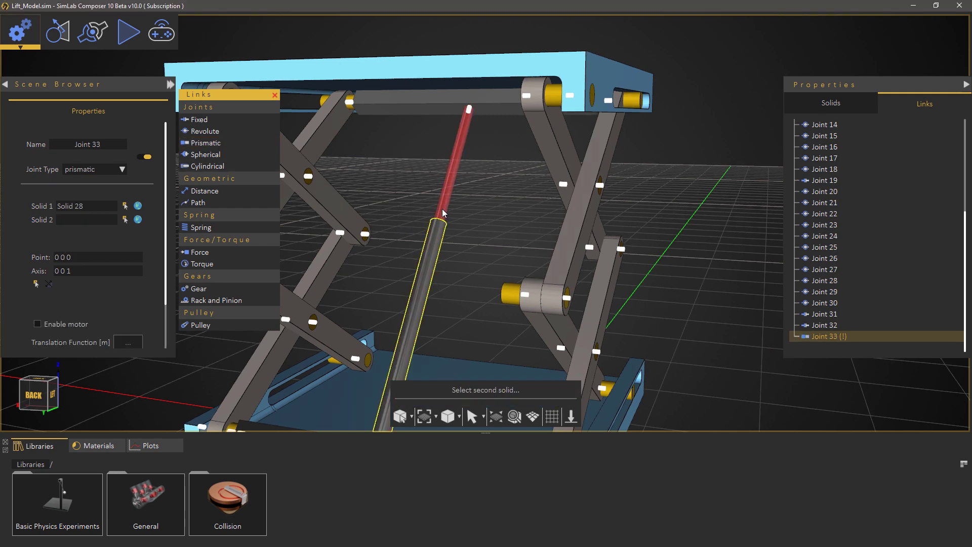
left_click(442, 205)
scroll(441, 254, "up", 5)
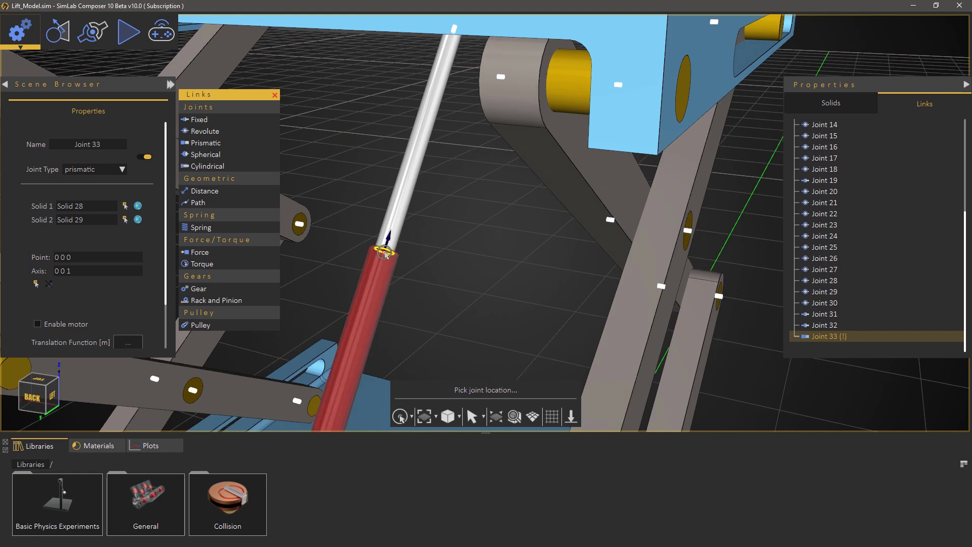
left_click(385, 253)
Enable collision for the lift's base (Solid 6) and its two sliding pins in the slots (Solid 12 and Solid 11).
scroll(457, 287, "down", 5)
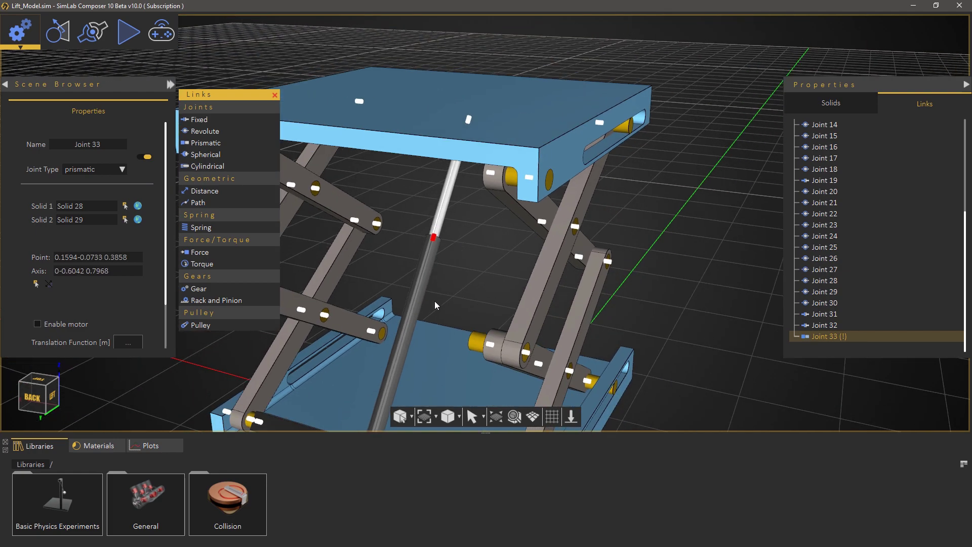
scroll(441, 229, "up", 2)
middle_click_drag(660, 325, 417, 306)
middle_click_drag(587, 308, 361, 261)
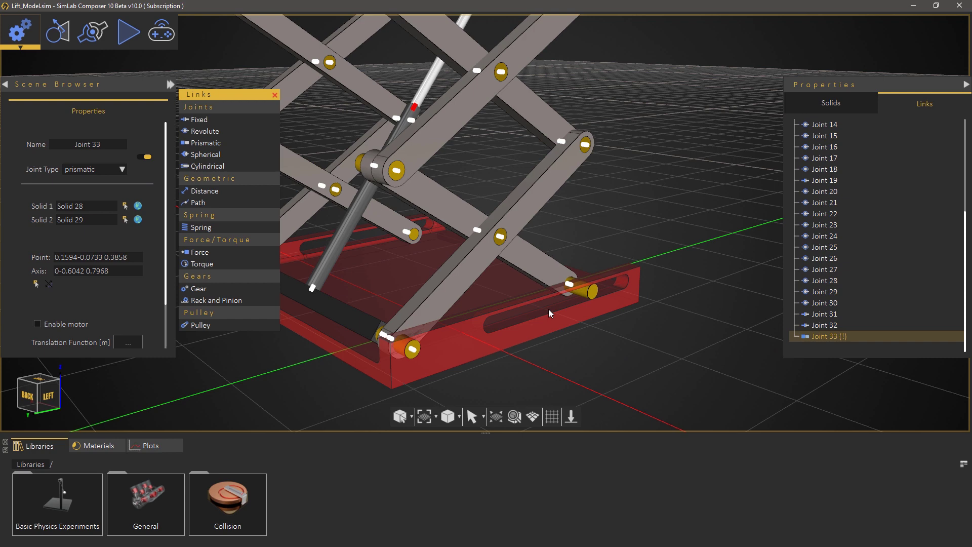
left_click(550, 313)
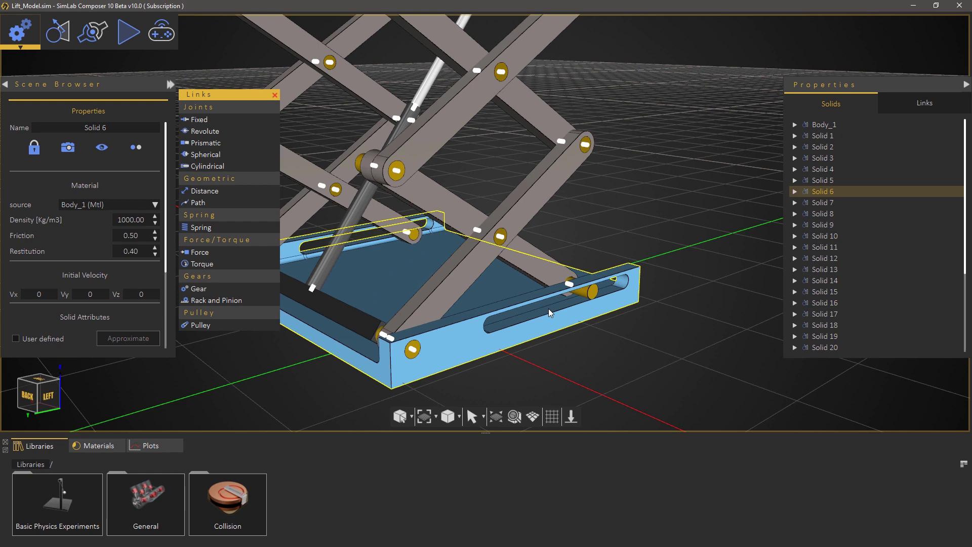
left_click(133, 148)
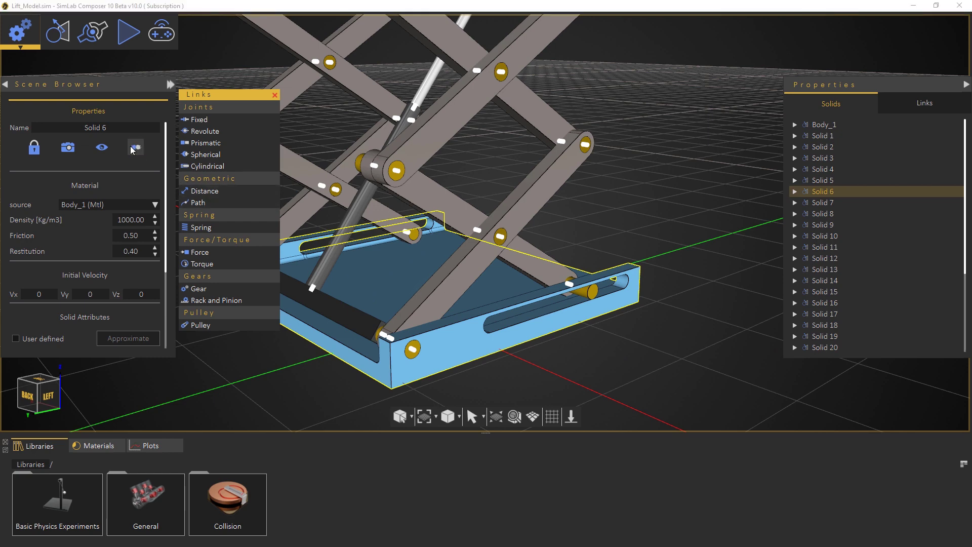
left_click(587, 297)
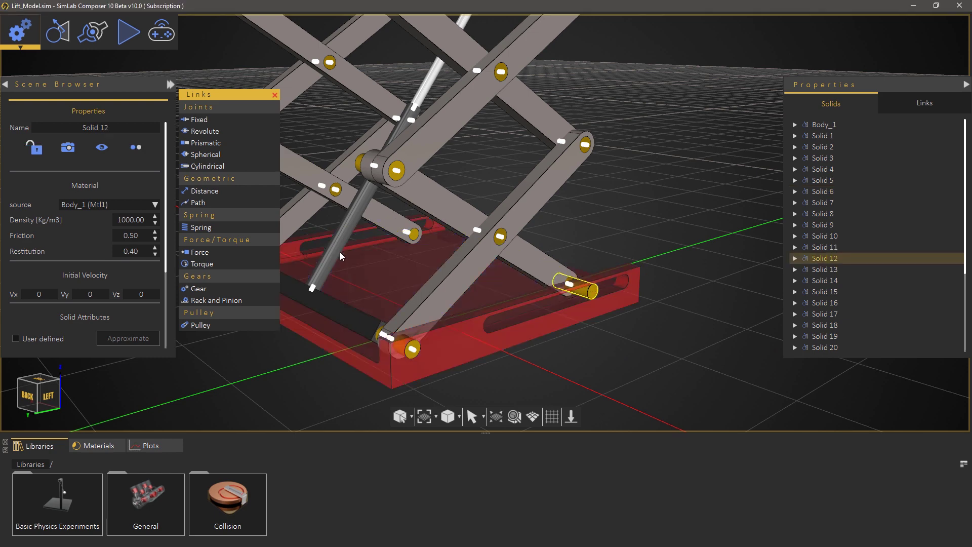
left_click(135, 147)
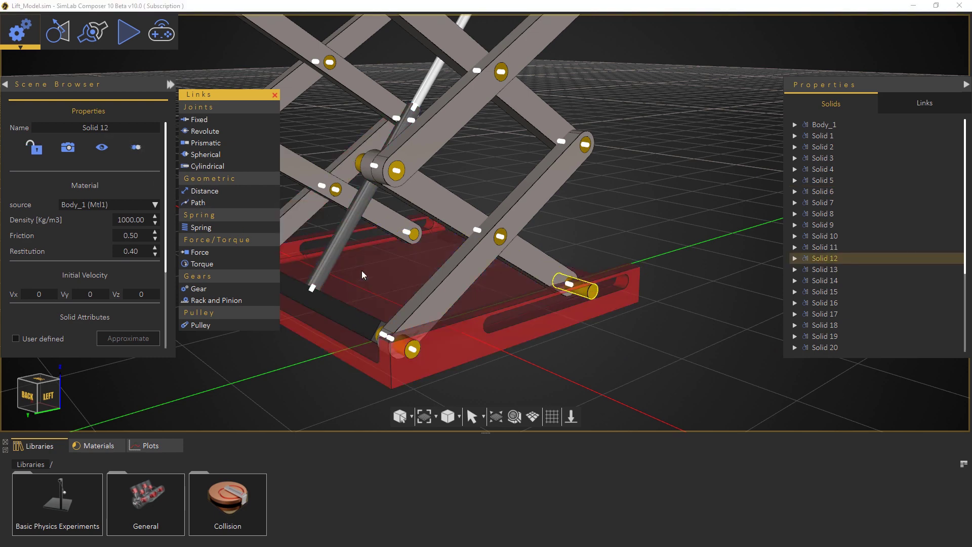
left_click(405, 231)
middle_click_drag(401, 318, 857, 282)
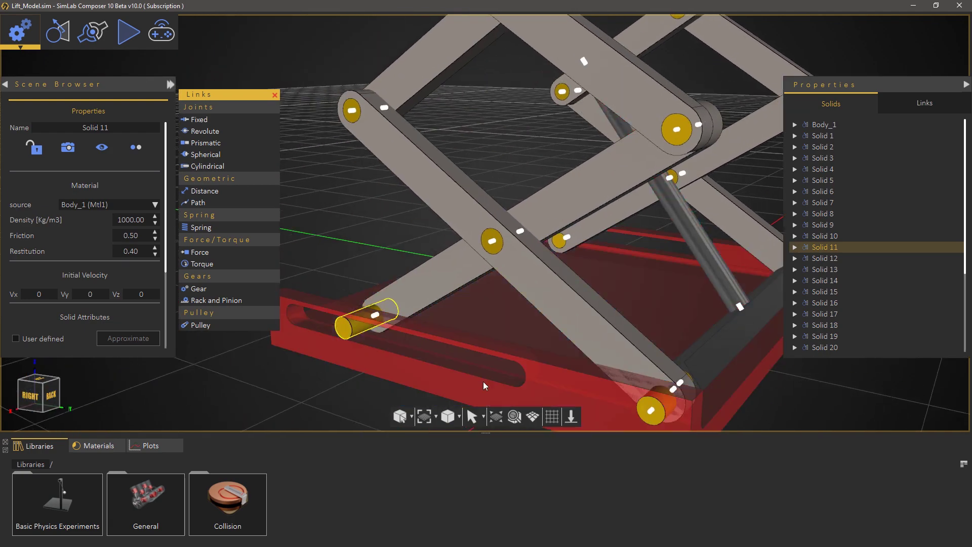
left_click(142, 146)
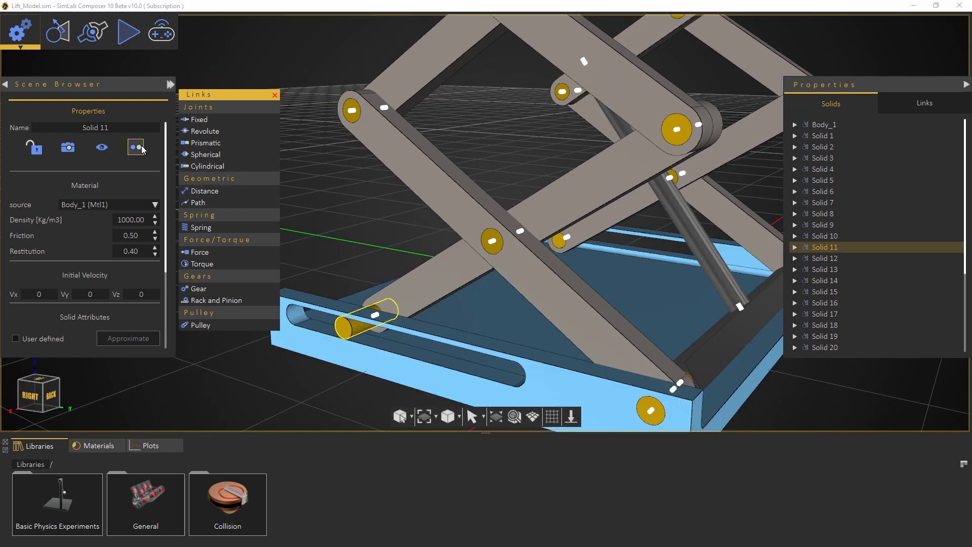
Enable collision for the top platform (Solid 19) and its two sliding pins in the slots (Solid 23 and Solid 22).
middle_click_drag(335, 197, 525, 285)
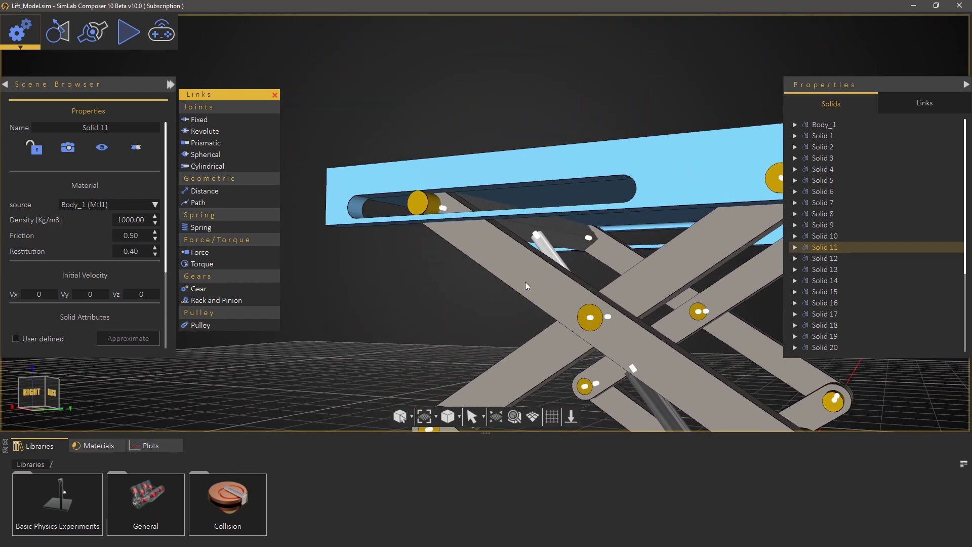
left_click(430, 203)
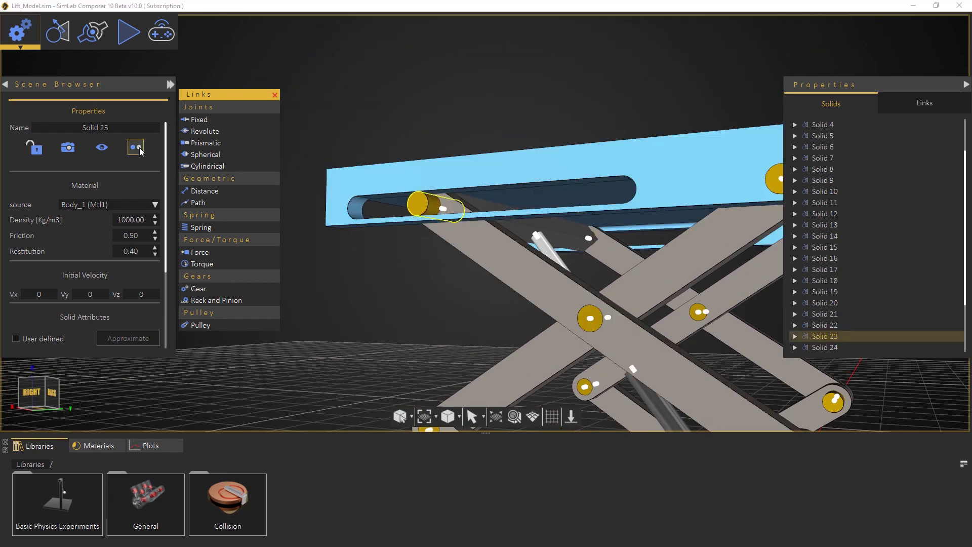
left_click(427, 180)
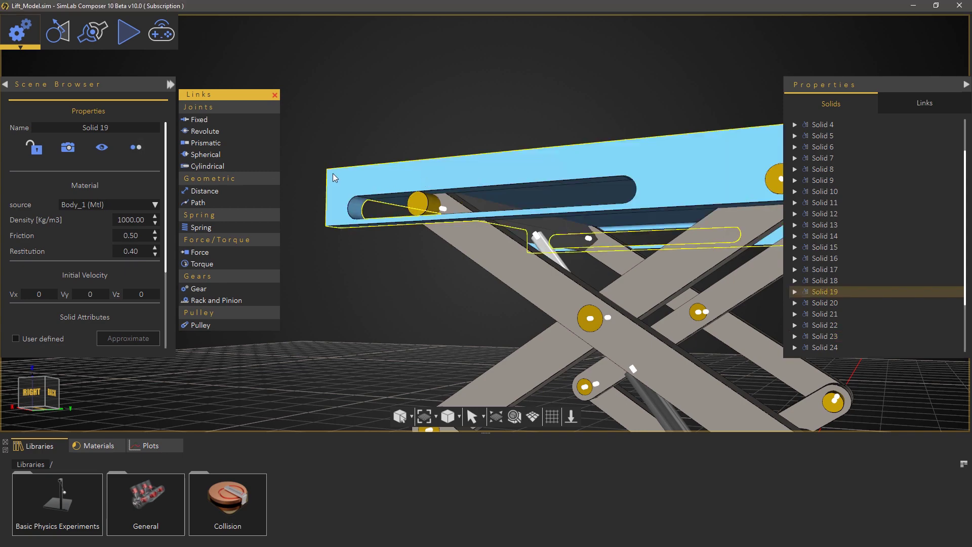
left_click(136, 146)
middle_click_drag(426, 328, 392, 238)
left_click(338, 195)
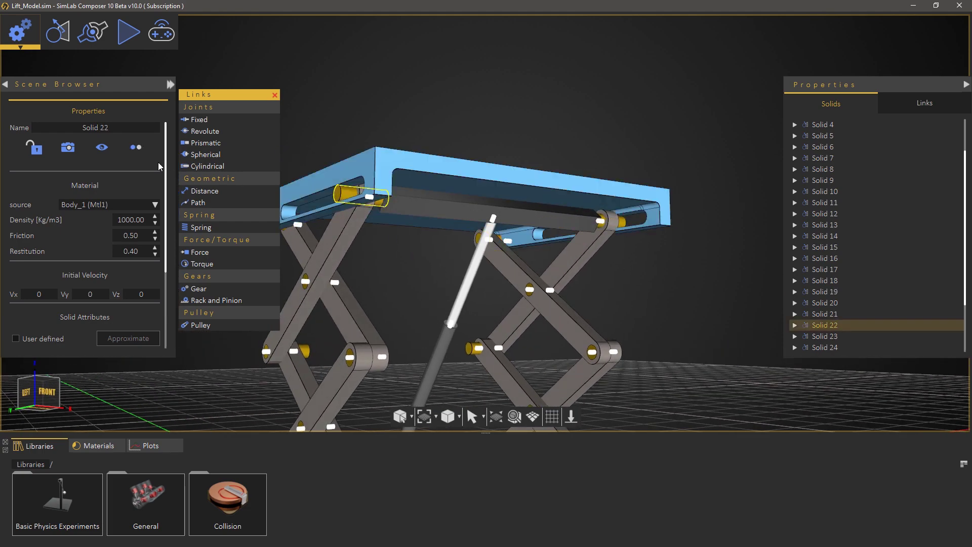
left_click(136, 147)
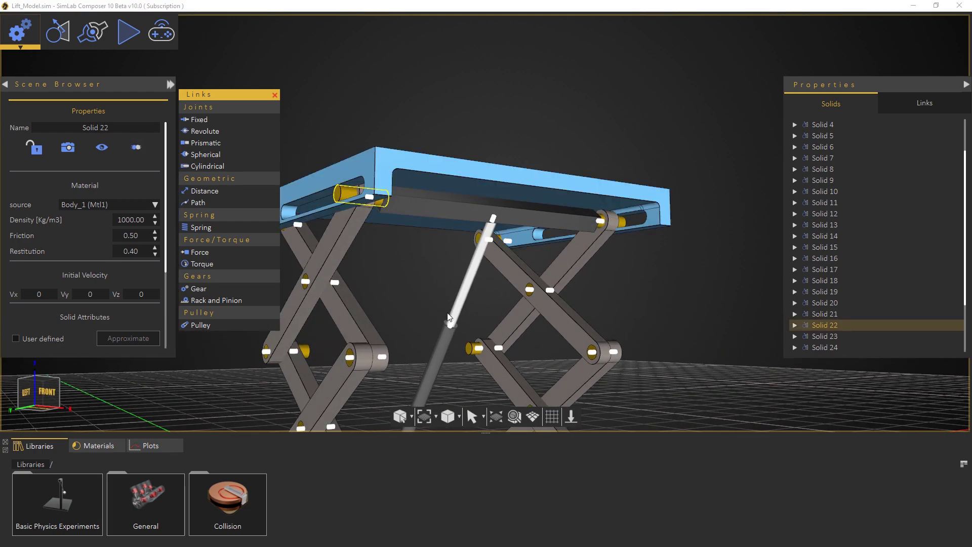
Enable the motor on the prismatic joint between cylinder barrel and piston rod, with a constant translation function of 0.2 m.
middle_click_drag(448, 317, 479, 275)
scroll(479, 276, "up", 3)
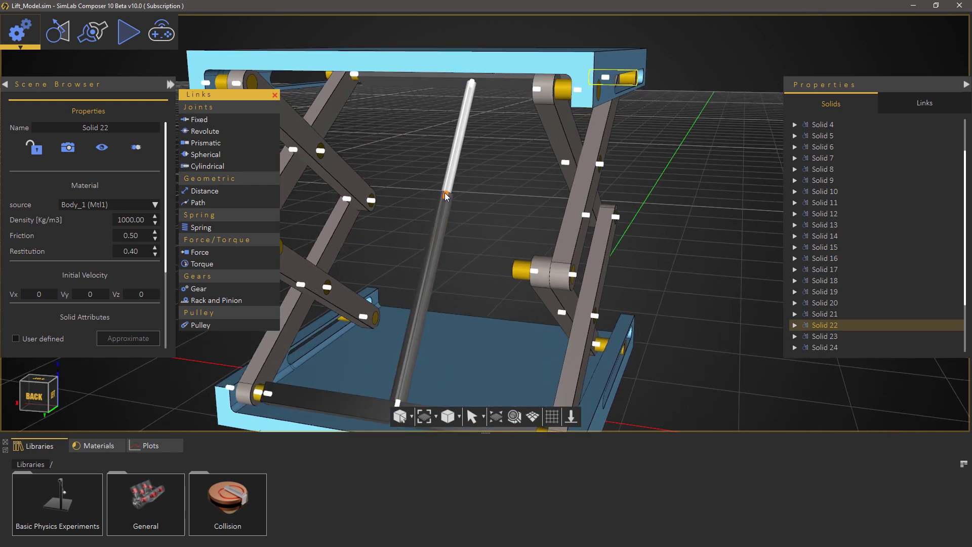
left_click(446, 196)
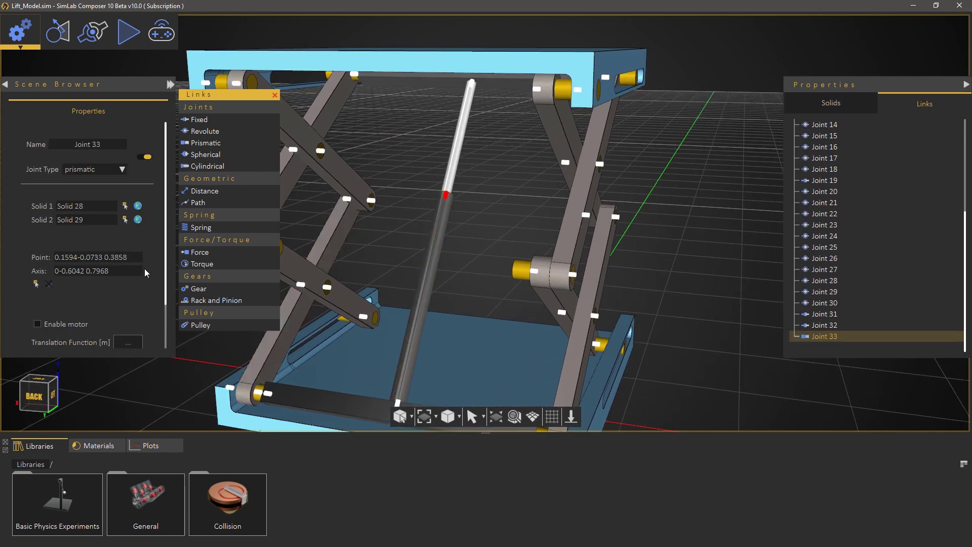
scroll(165, 295, "down", 3)
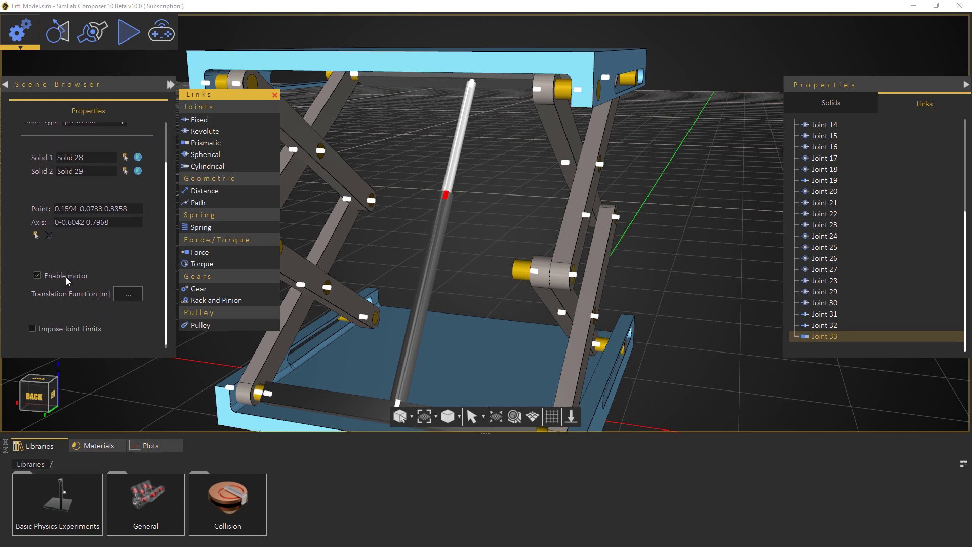
left_click(121, 298)
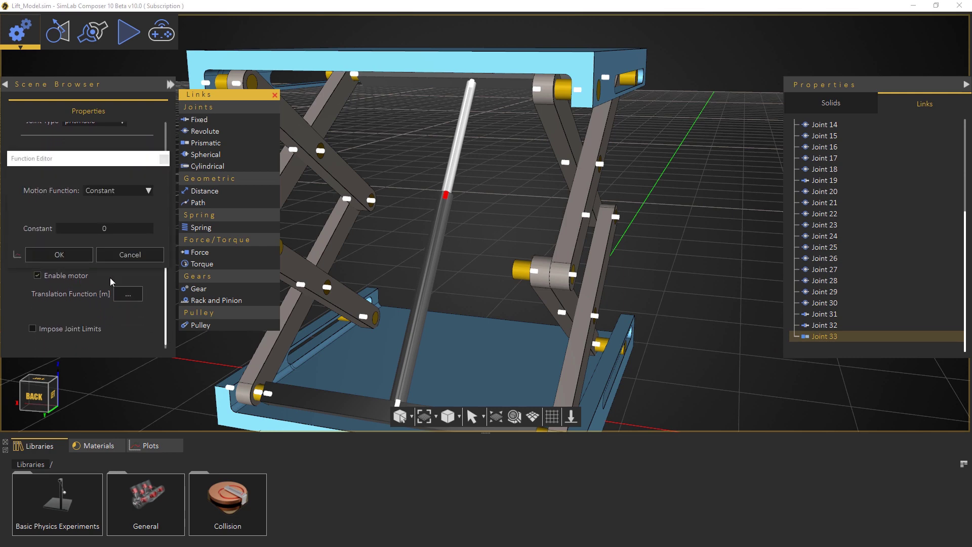
double_click(105, 228)
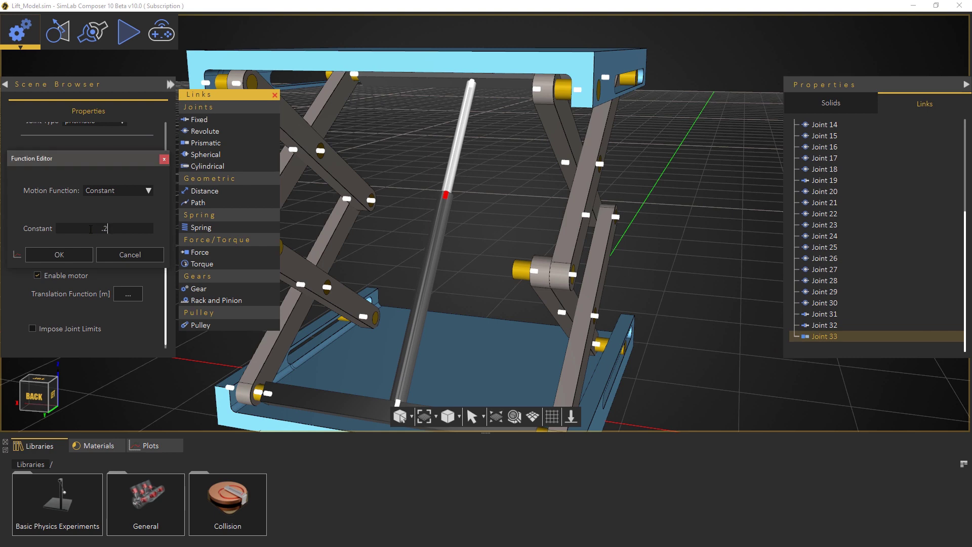
left_click(58, 255)
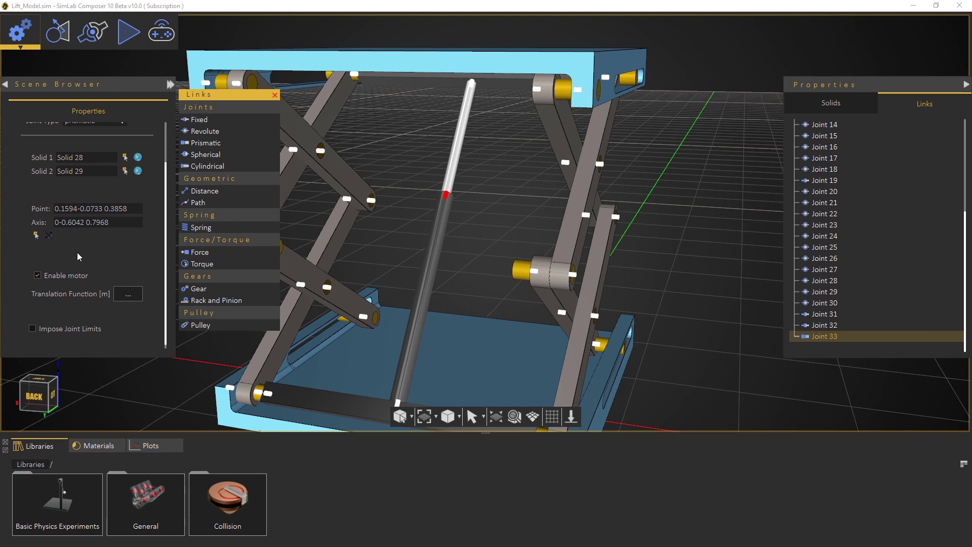
left_click(274, 95)
Confirm the simulation parameters with a 0.01 s time step and a 5 s end time.
left_click_drag(440, 265, 413, 222)
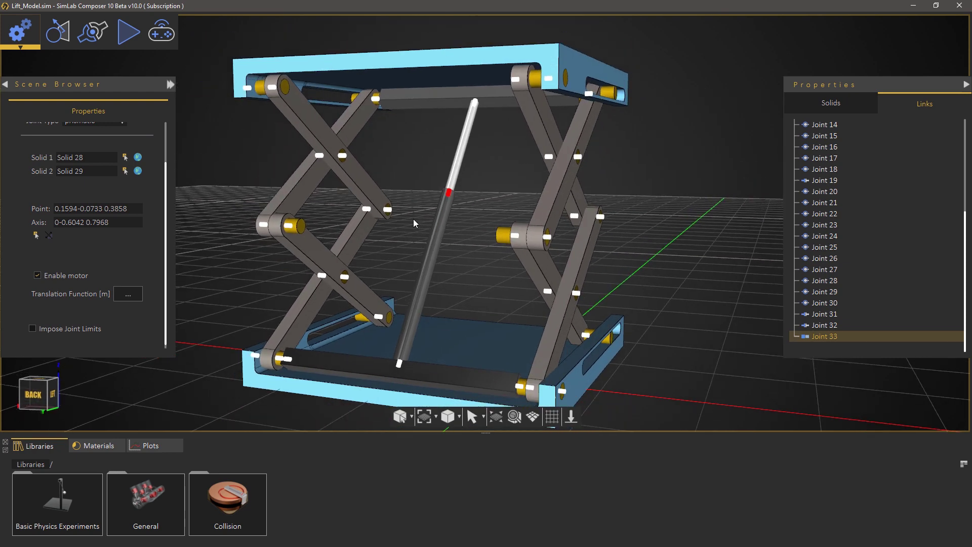
left_click(128, 31)
left_click(143, 144)
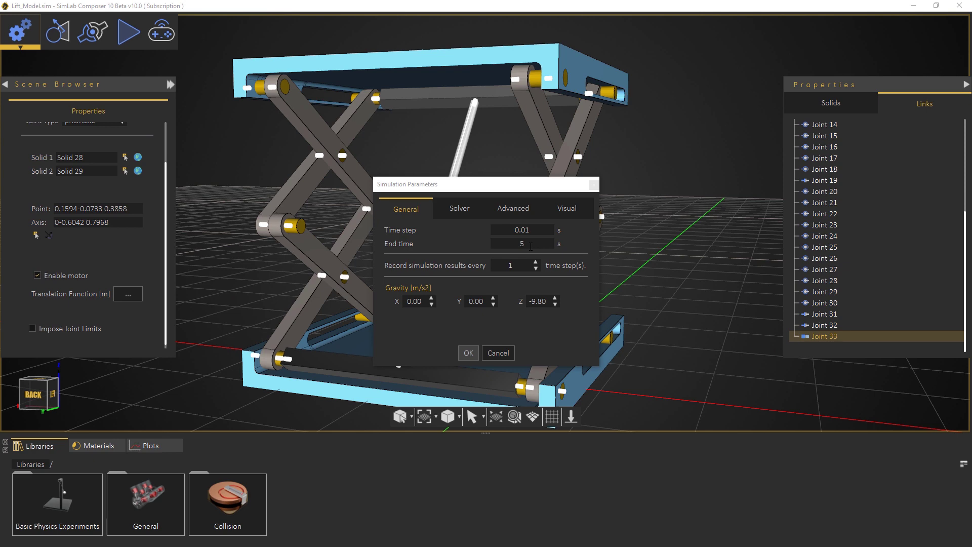
left_click(468, 353)
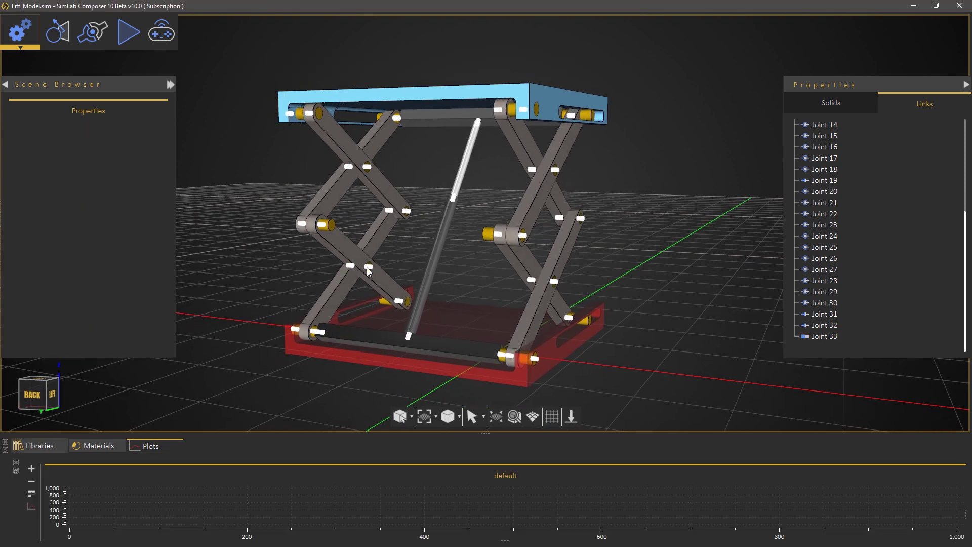
Start the simulation to check how the lift moves, then stop it.
left_click(127, 35)
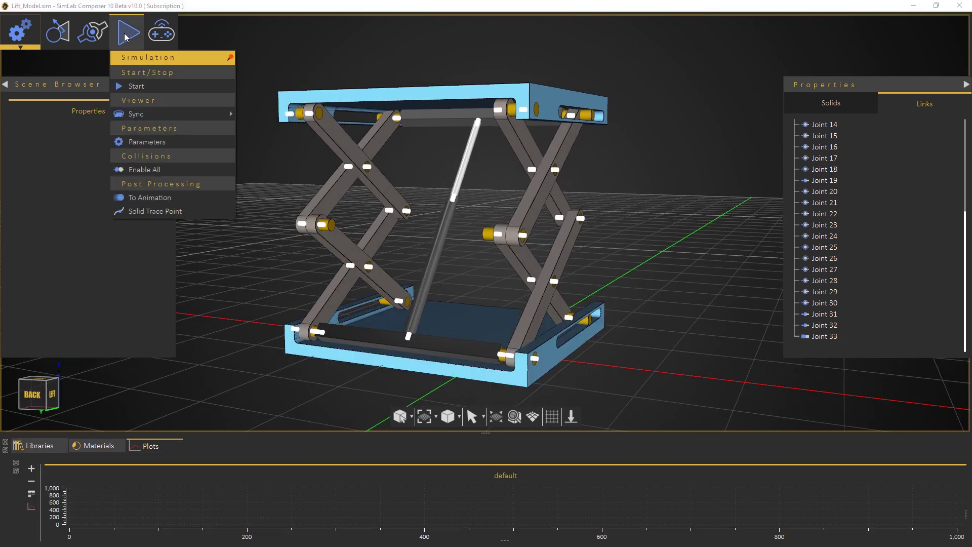
left_click(137, 88)
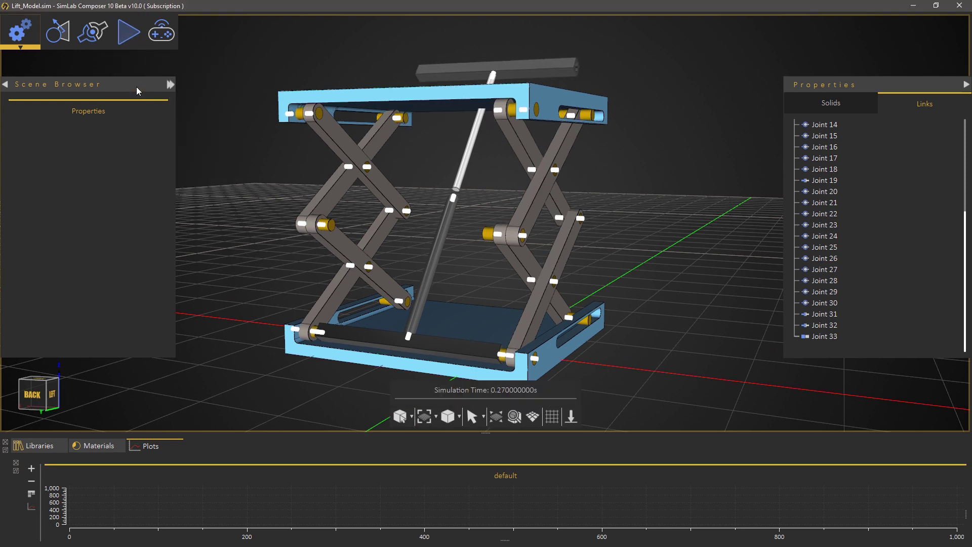
left_click(128, 31)
left_click(137, 87)
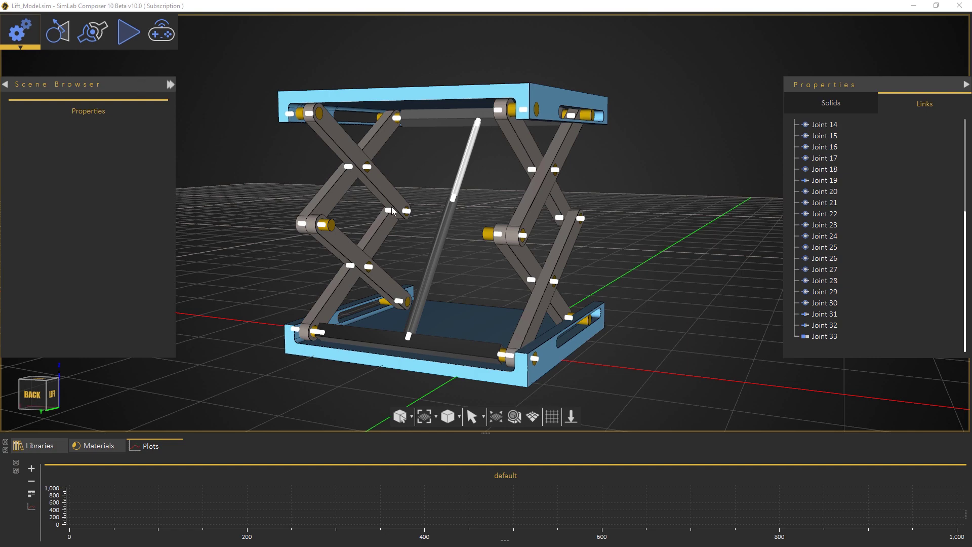
Add a fixed joint between the upper crossbar (Solid 24) and the platform's sliding pin (Solid 23), located at the centre of the pin's inner end.
middle_click_drag(444, 245, 478, 218)
scroll(459, 174, "up", 4)
middle_click_drag(458, 174, 440, 256)
middle_click_drag(428, 196, 493, 228)
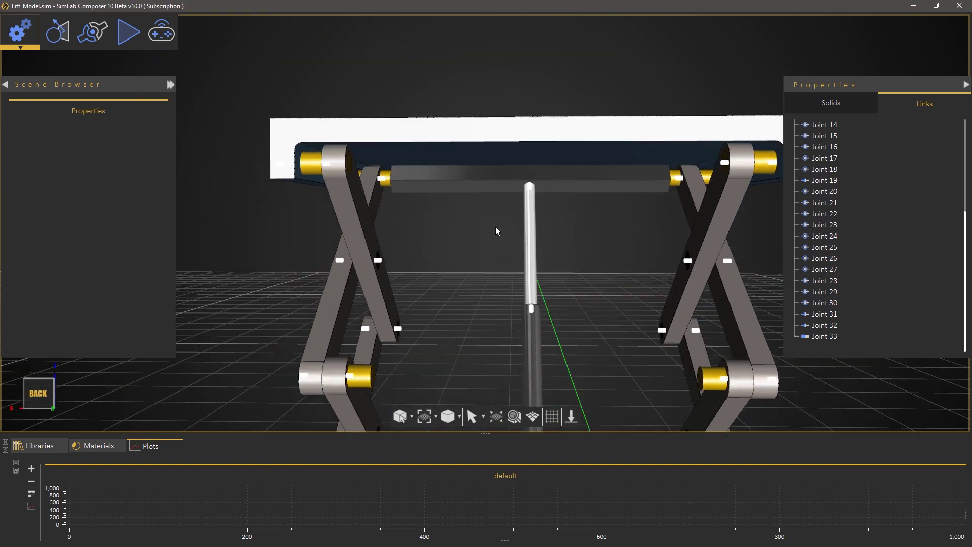
scroll(493, 228, "up", 3)
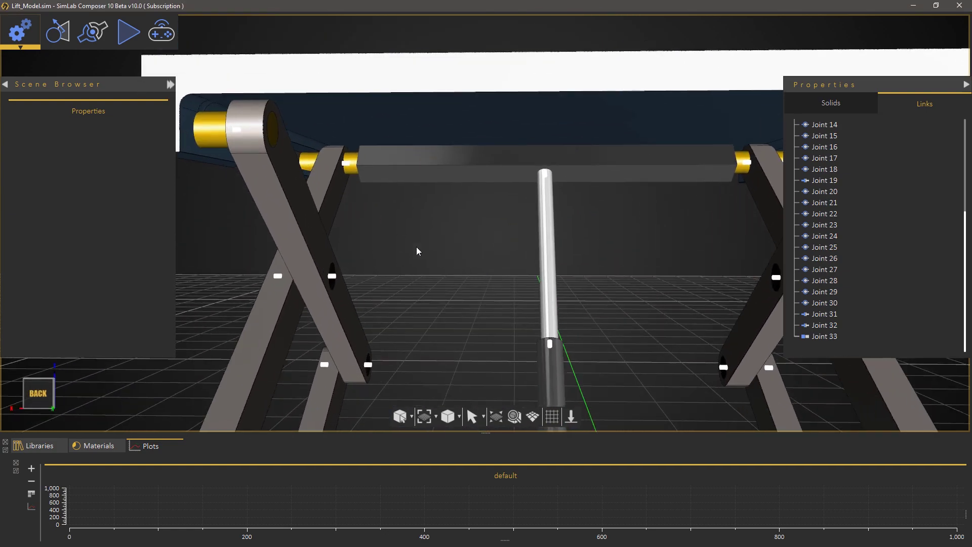
left_click(93, 33)
left_click(105, 86)
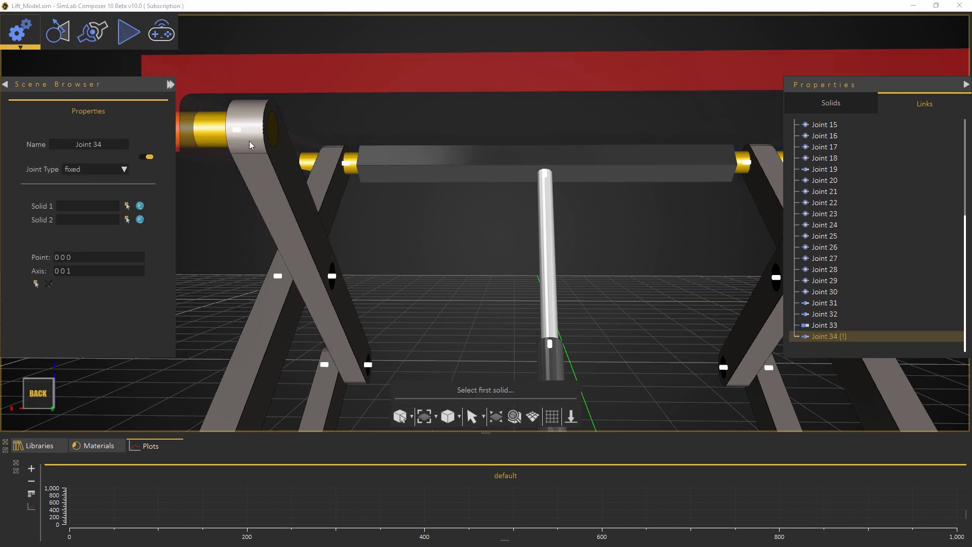
left_click(366, 160)
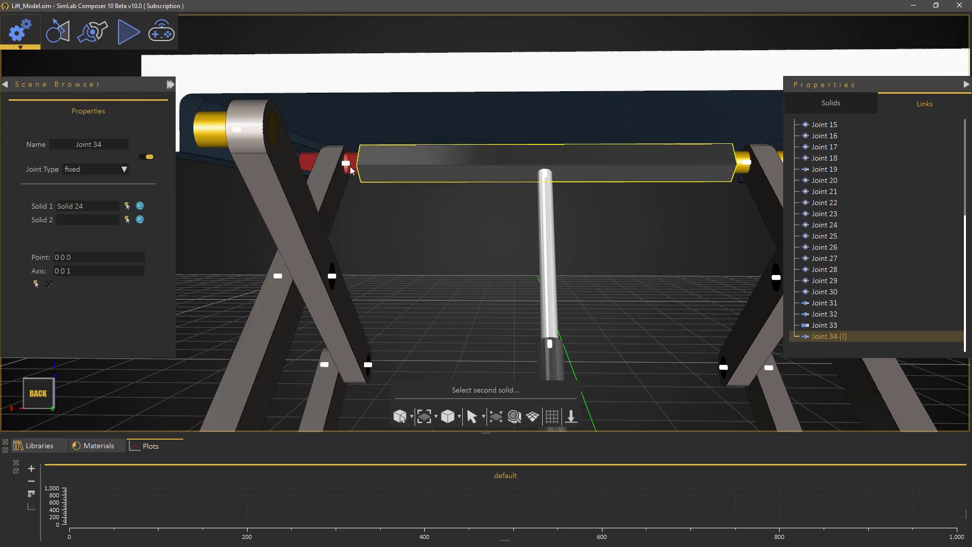
left_click(350, 167)
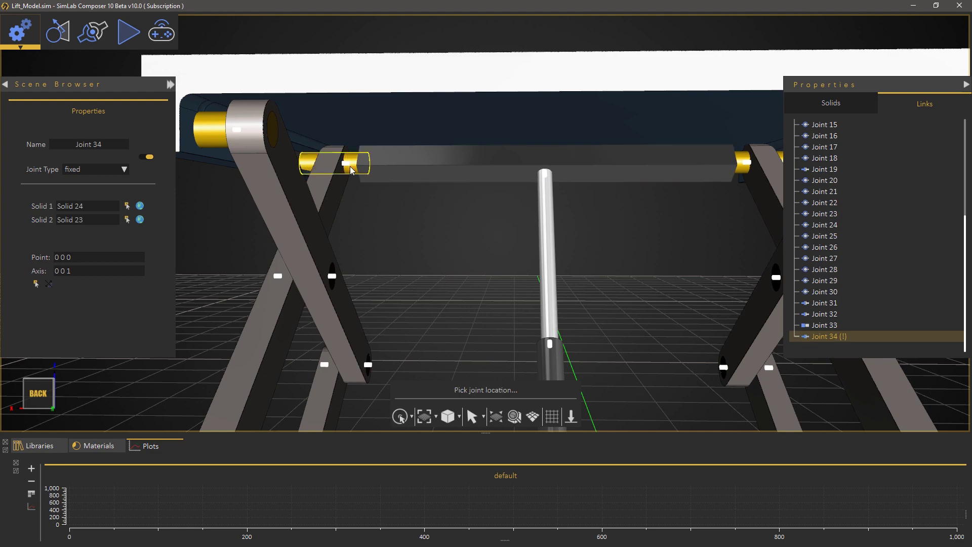
middle_click_drag(488, 187, 529, 191)
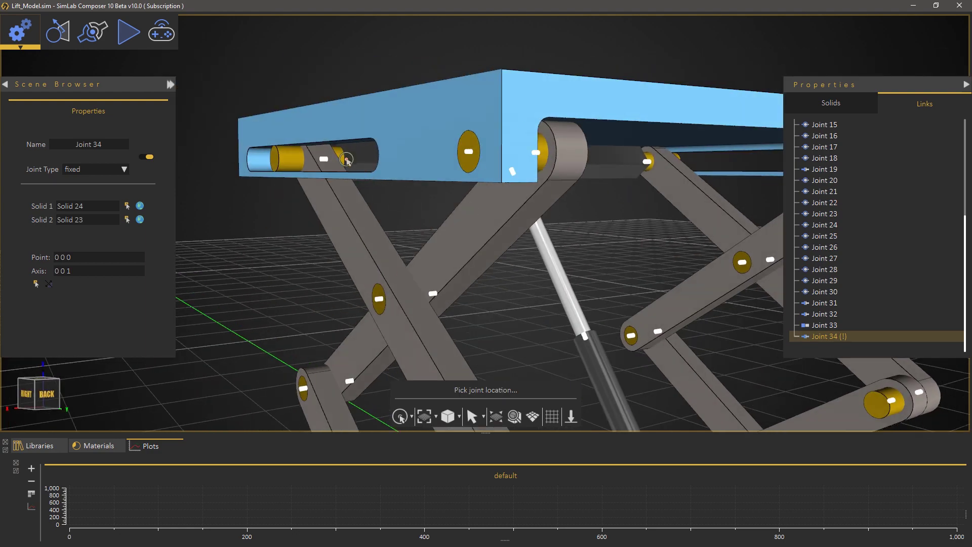
left_click(354, 163)
Add a fixed joint between the upper crossbar (Solid 24) and the opposite sliding pin (Solid 22), located at the centre of the pin's inner end.
middle_click_drag(557, 250, 337, 255)
middle_click_drag(526, 243, 329, 251)
middle_click_drag(488, 236, 419, 235)
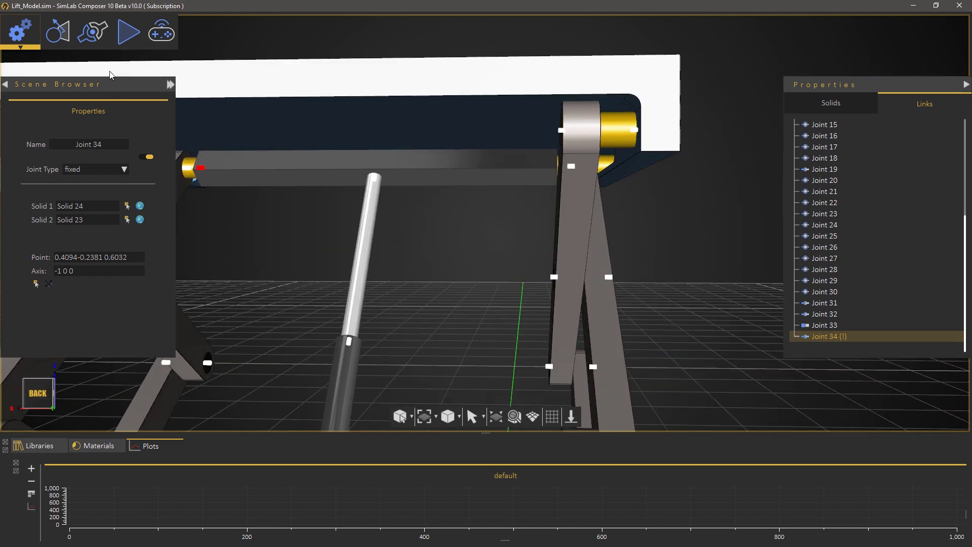
left_click(92, 41)
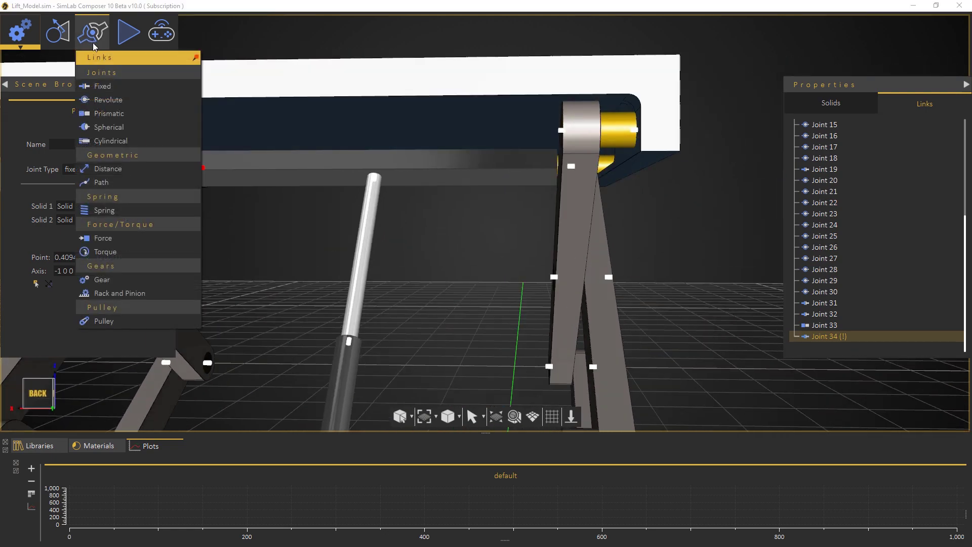
left_click(113, 83)
middle_click_drag(378, 193, 566, 188)
left_click(470, 188)
left_click(527, 184)
left_click(565, 186)
Run the simulation again with the upper crossbar fixed to both sliding pins.
scroll(548, 276, "down", 5)
middle_click_drag(362, 254, 288, 223)
left_click(129, 32)
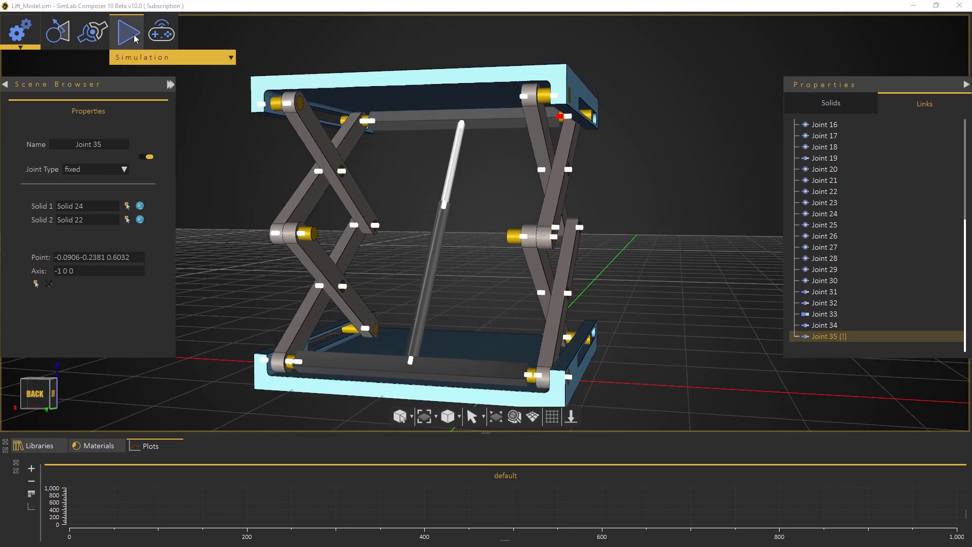
left_click(136, 86)
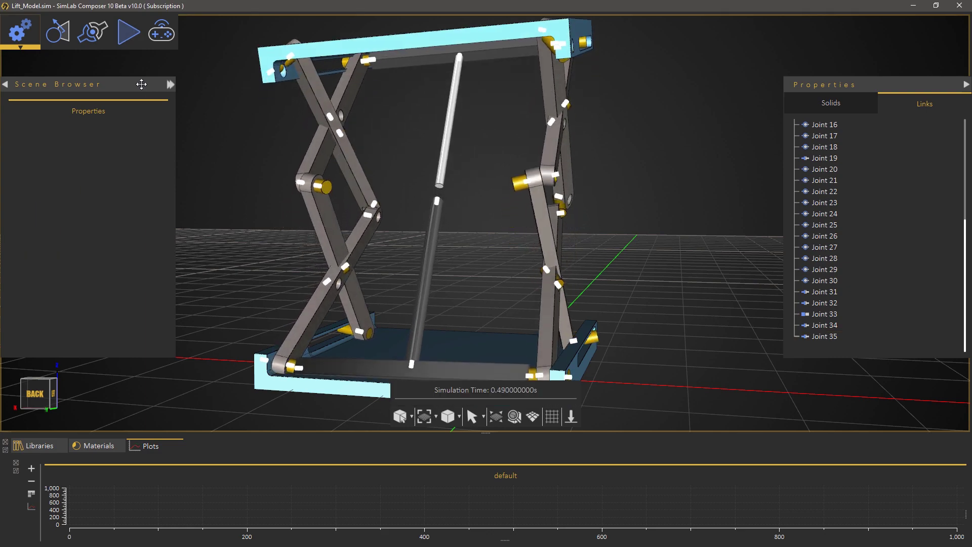
Stop the running simulation, run it once more to check the lift's motion, and stop it again.
scroll(348, 154, "down", 5)
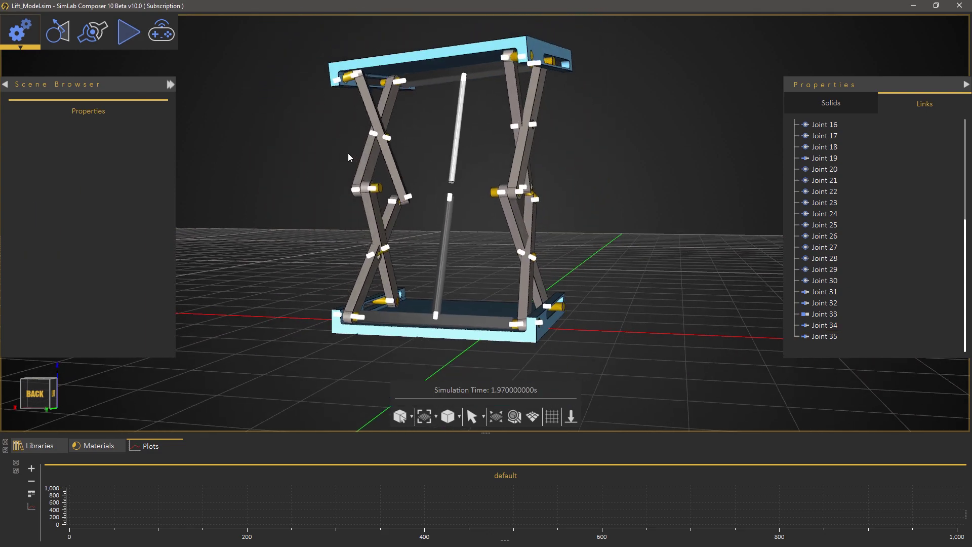
left_click(129, 31)
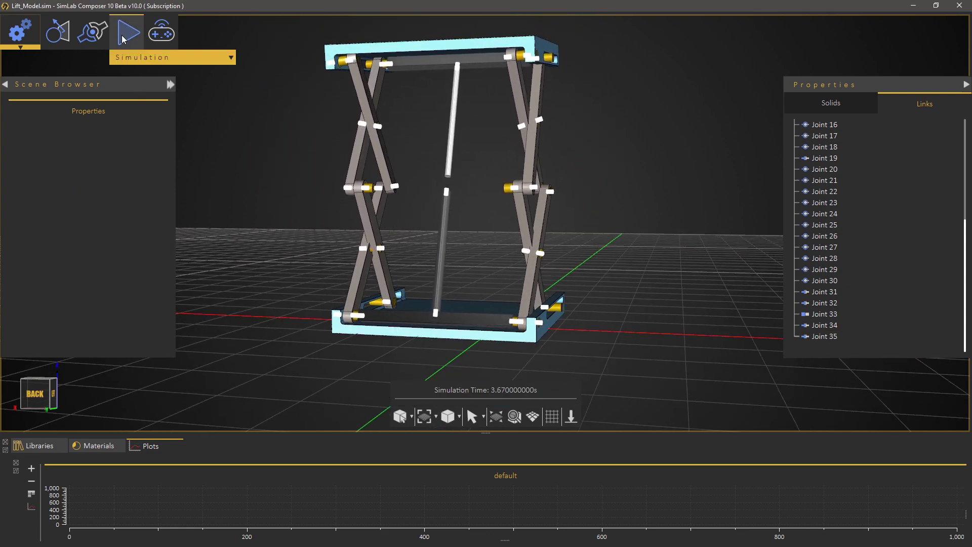
left_click(137, 86)
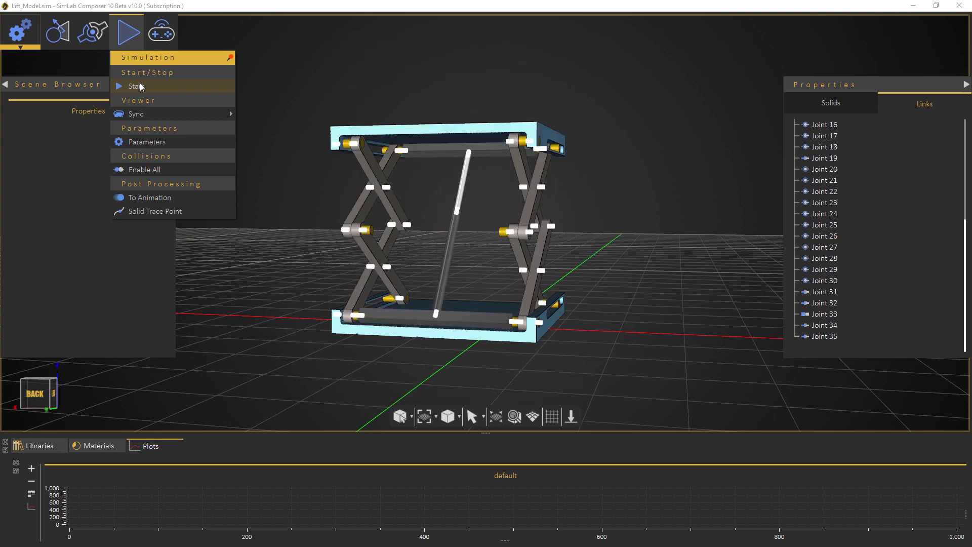
left_click(140, 85)
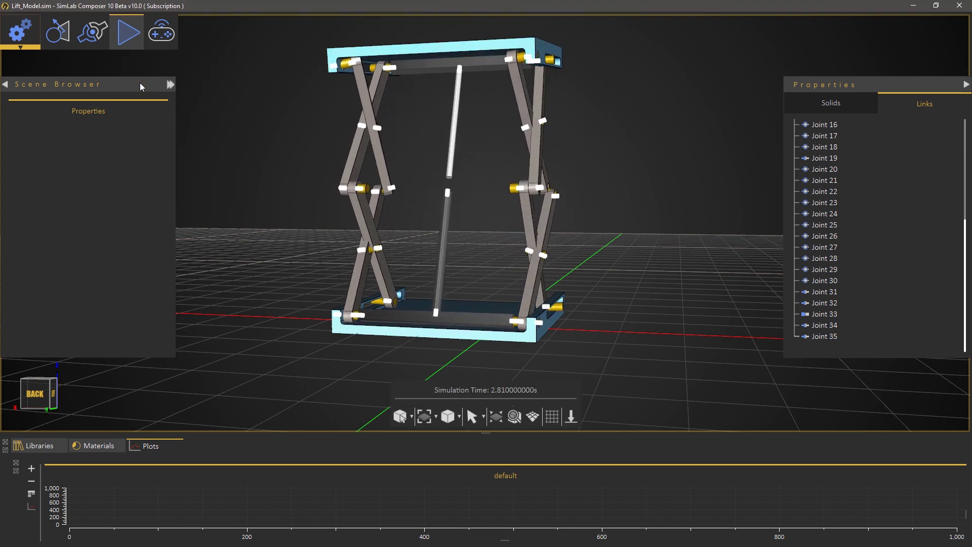
left_click(126, 32)
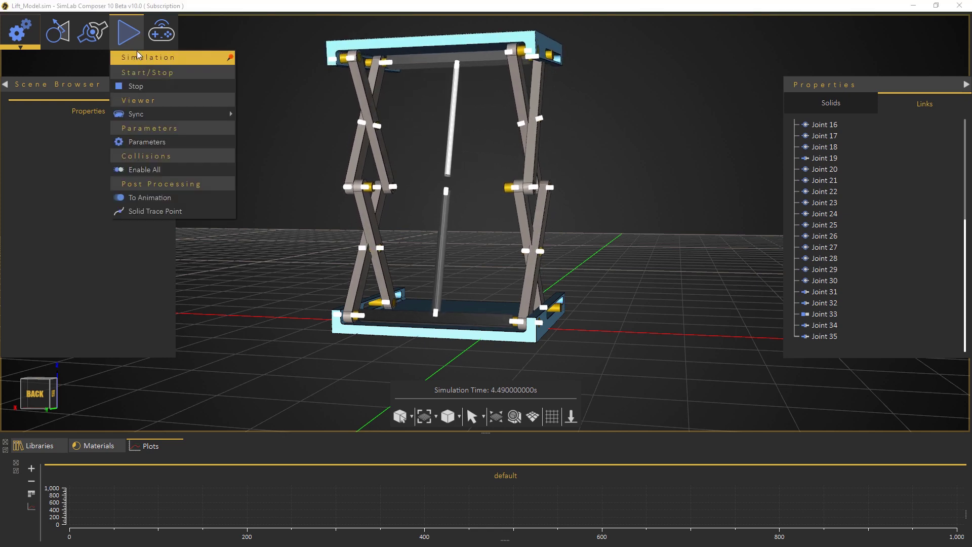
left_click(135, 86)
Set the simulation time step to 0.00001 s.
left_click(126, 32)
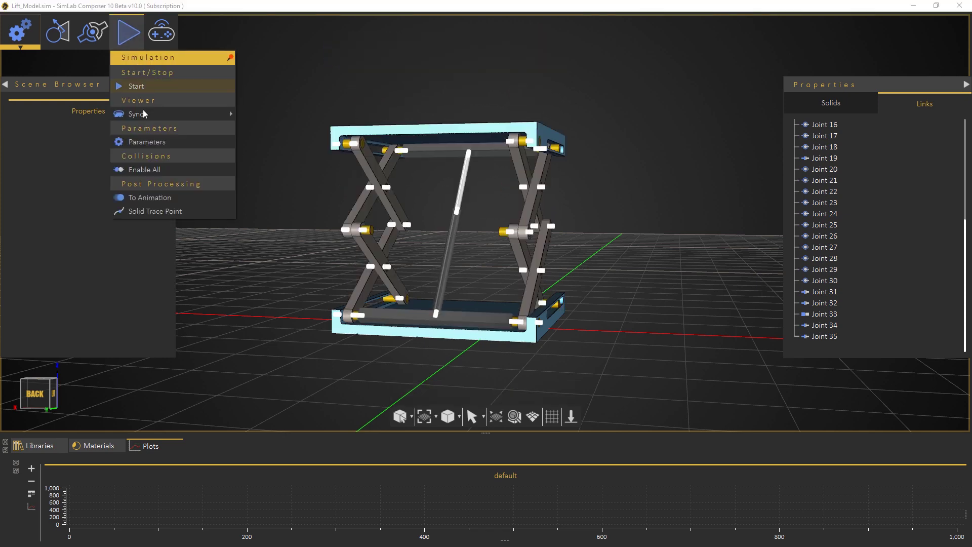
left_click(148, 142)
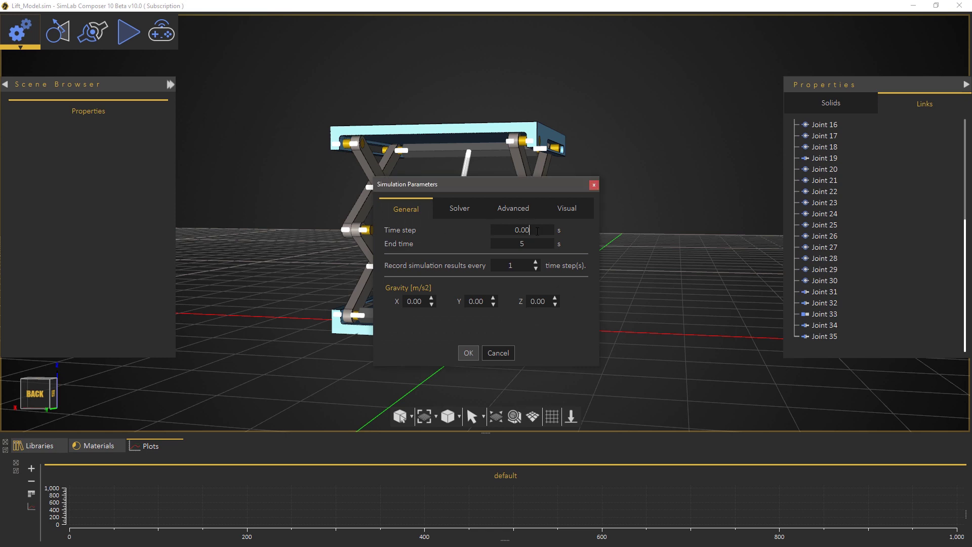
type("001")
left_click(467, 352)
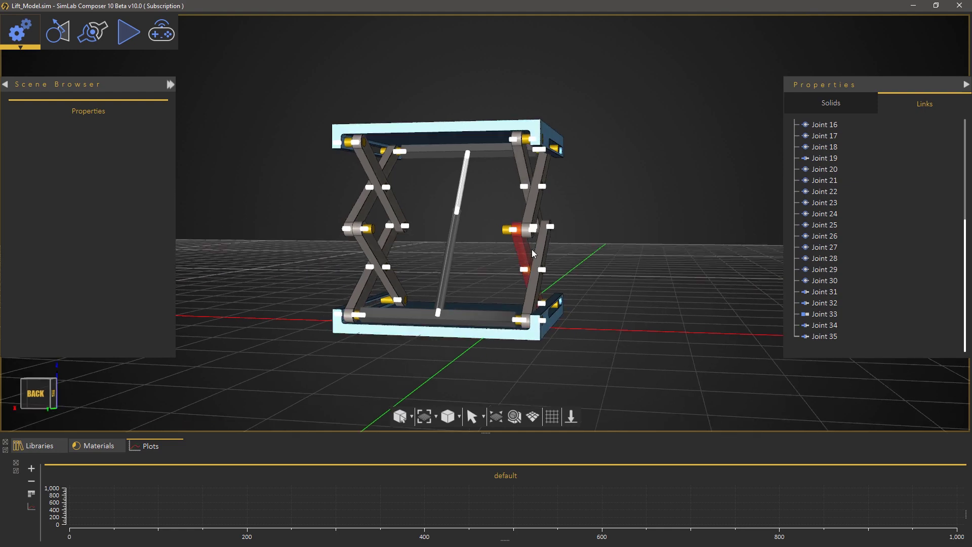
Run the simulation with the finer time step to check the scissor arms and cylinder, then stop it.
middle_click_drag(527, 254, 424, 234)
scroll(425, 243, "up", 2)
left_click(136, 40)
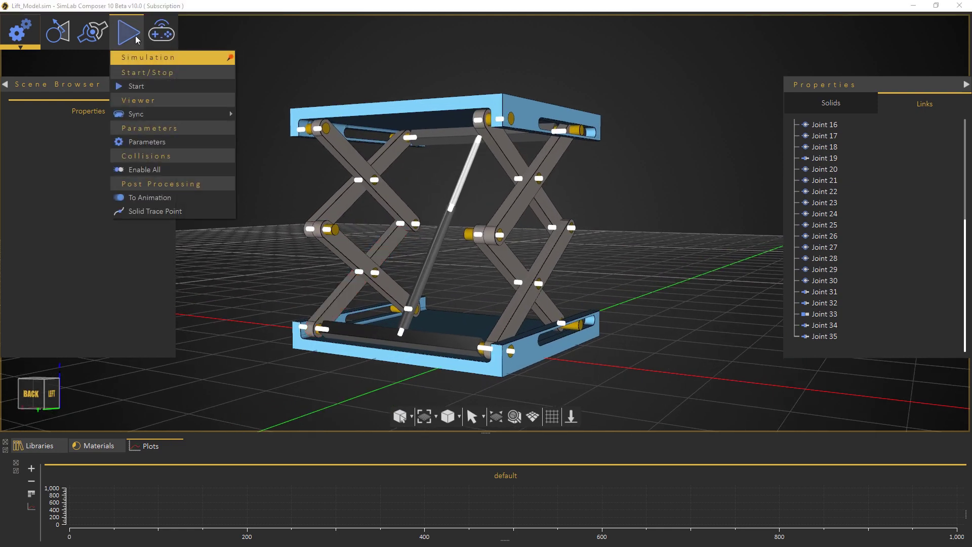
left_click(135, 86)
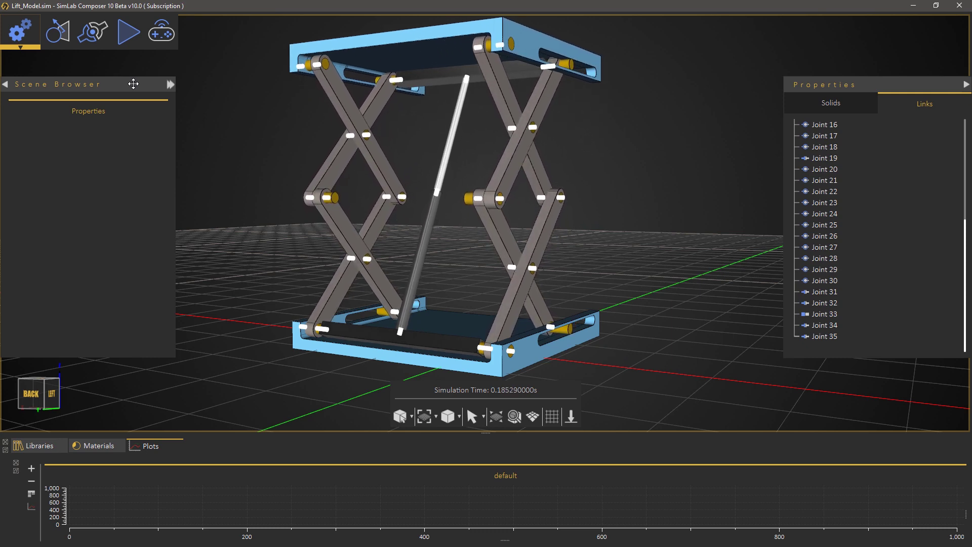
left_click(124, 47)
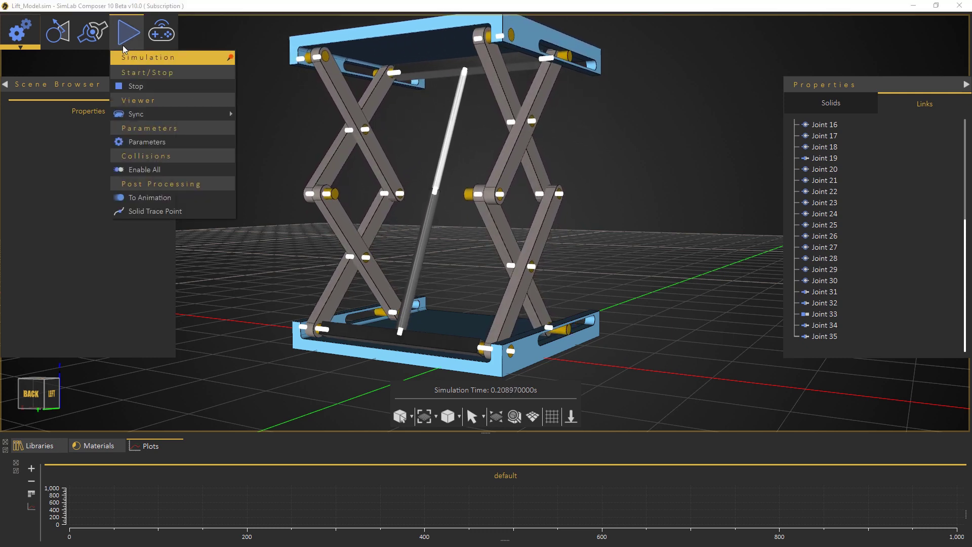
left_click(139, 86)
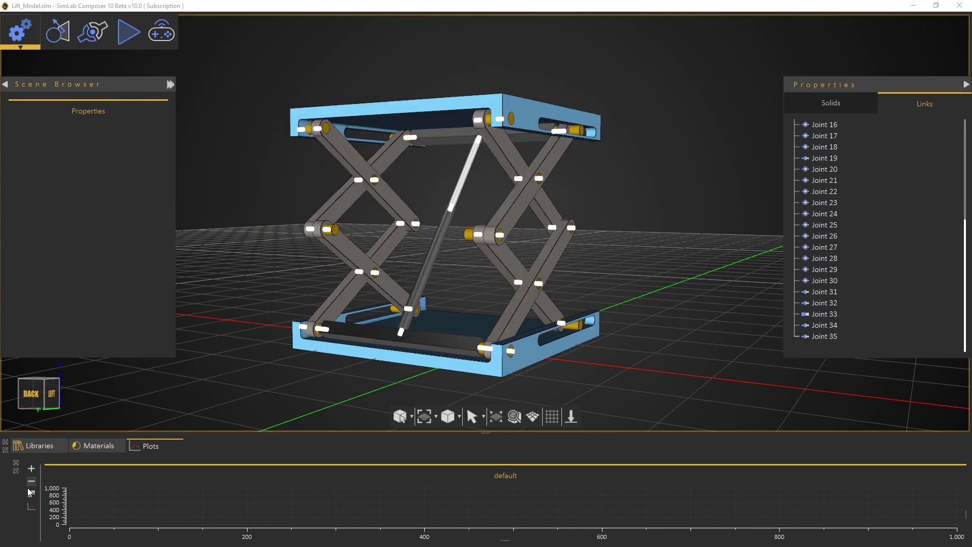
Add a plot curve for the Reaction Force Magnitude of the cylinder's prismatic joint (Joint 33).
left_click(29, 507)
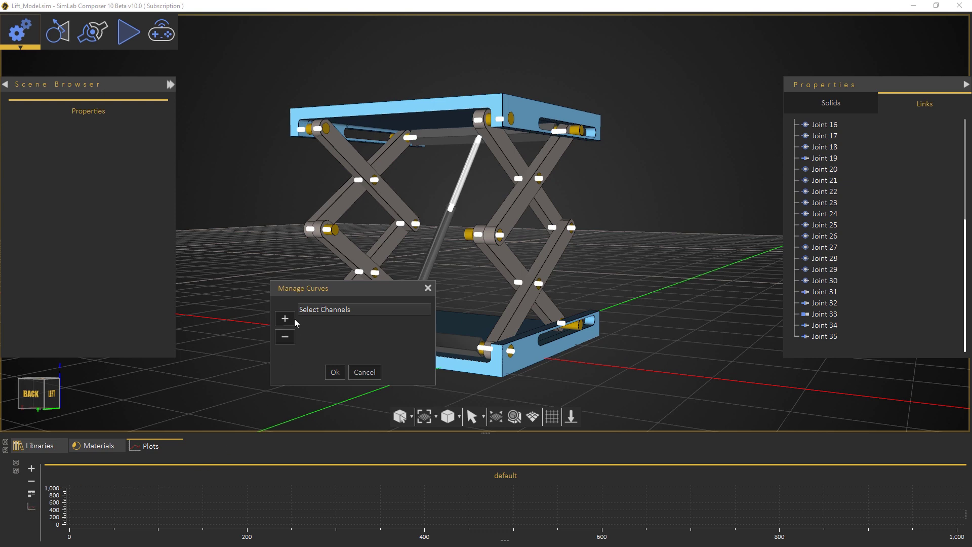
left_click(450, 209)
left_click(451, 208)
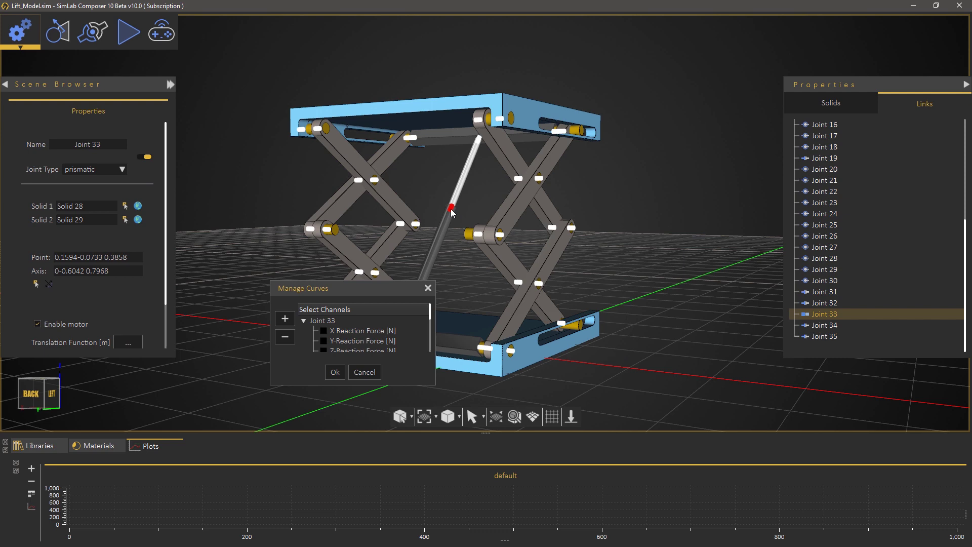
scroll(399, 322, "down", 2)
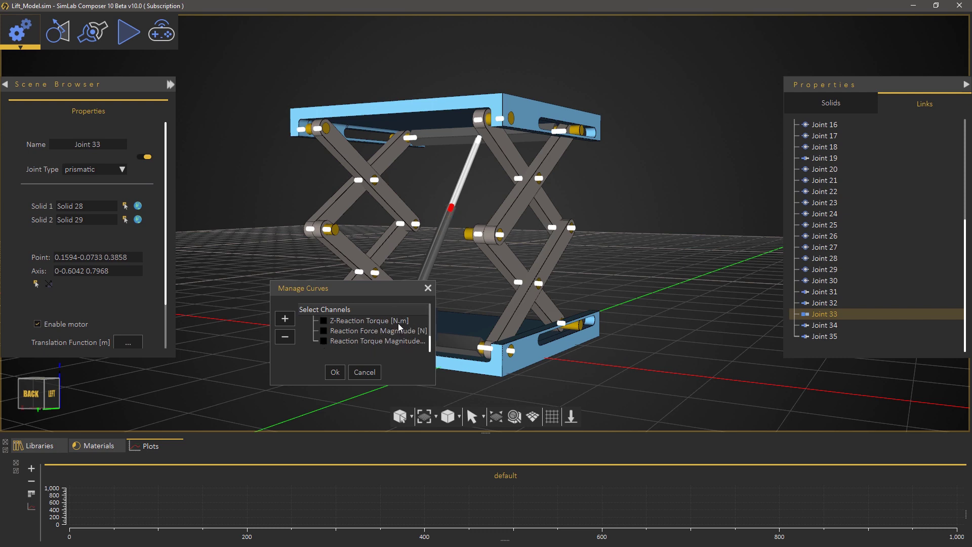
left_click(323, 330)
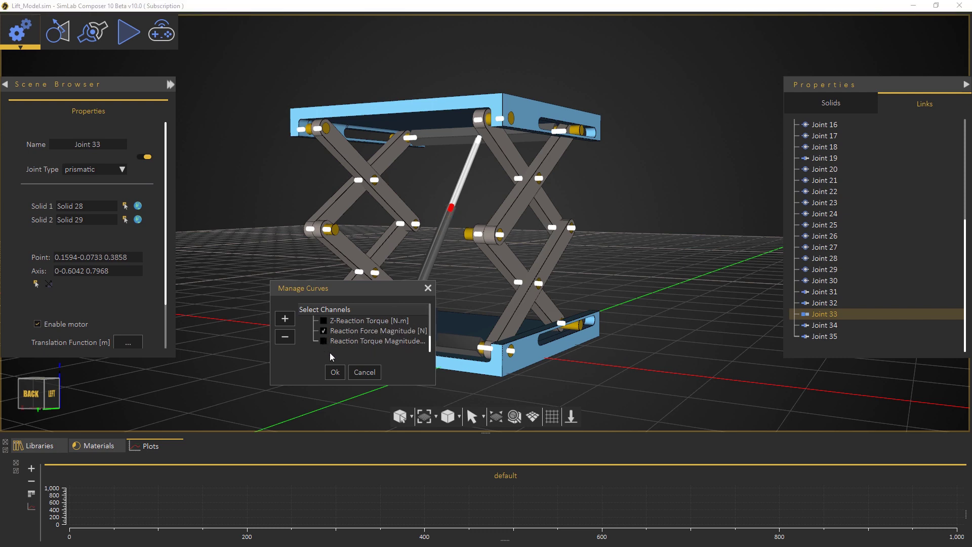
left_click(335, 372)
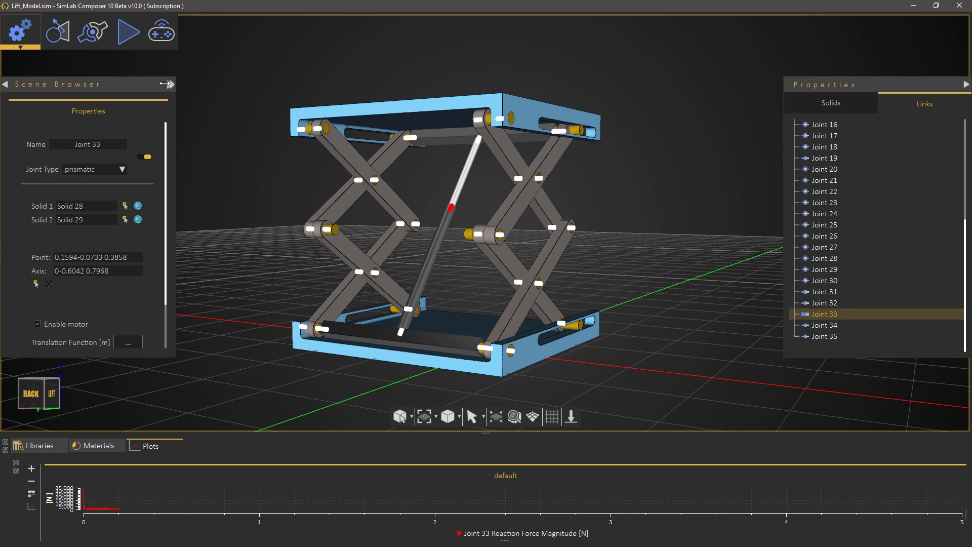
Set the simulation end time to 0.25 s.
left_click(129, 32)
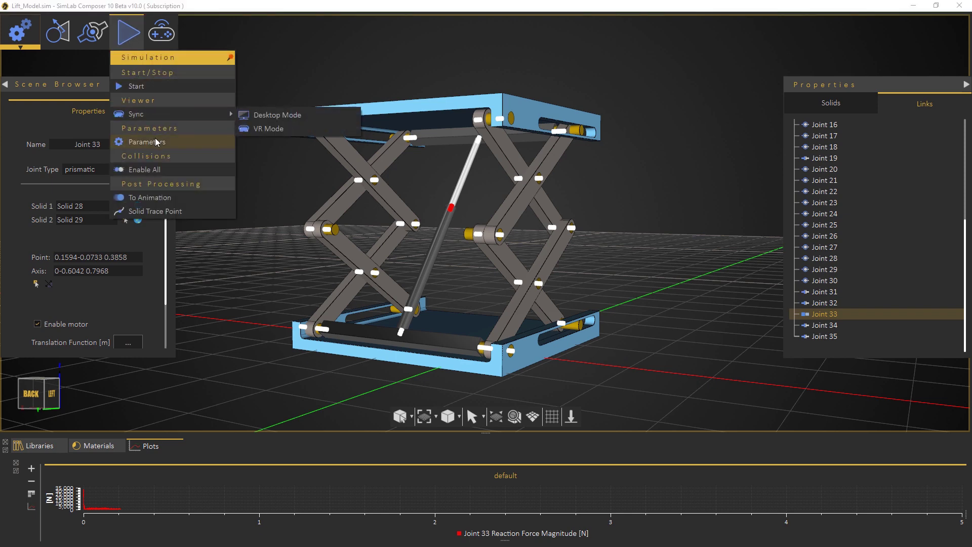
left_click(147, 141)
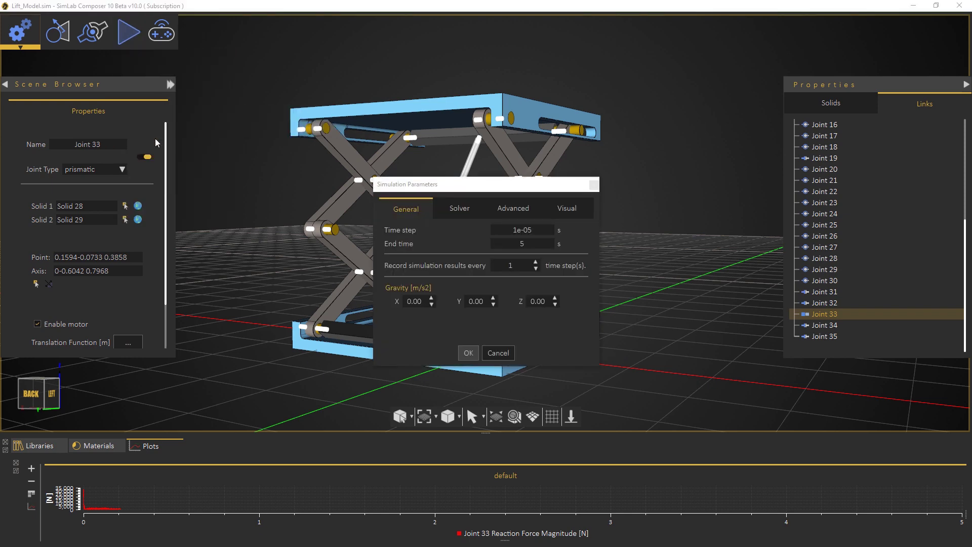
double_click(518, 244)
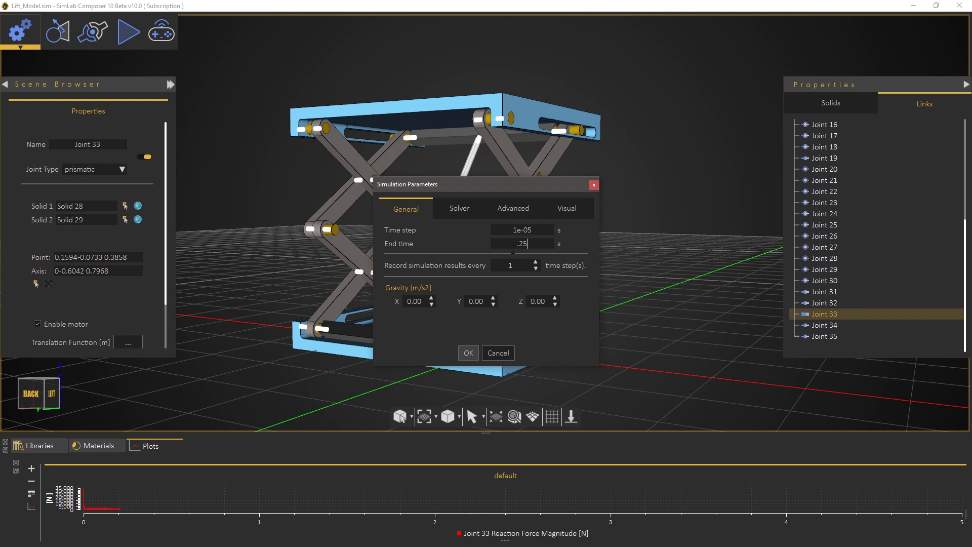
left_click(468, 353)
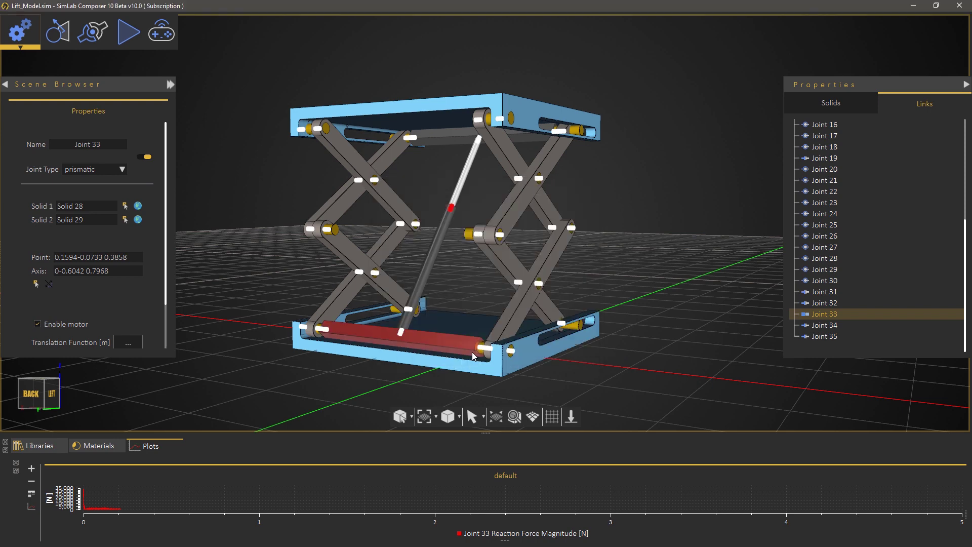
Run the simulation while checking the cylinder joint's reaction force curve, and stop it near the end time.
left_click(128, 32)
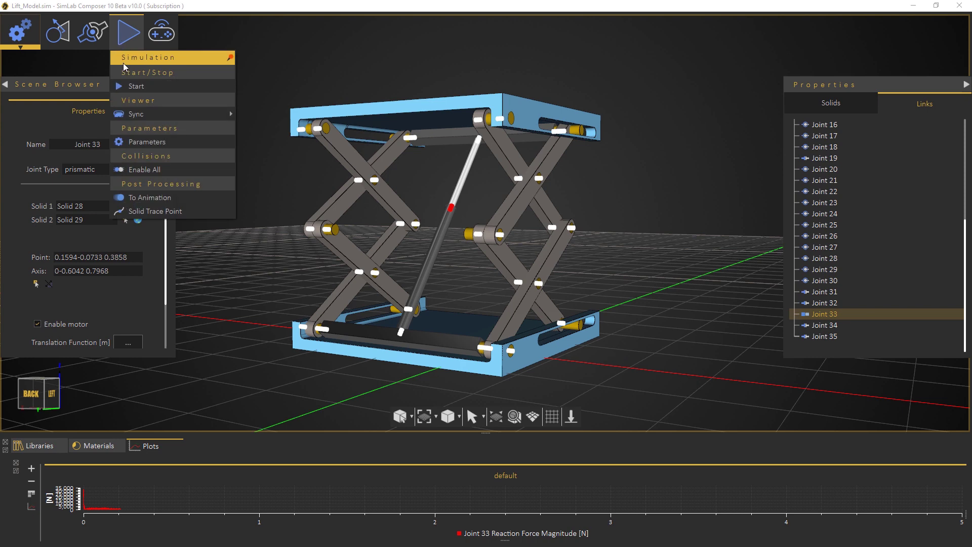
left_click(133, 87)
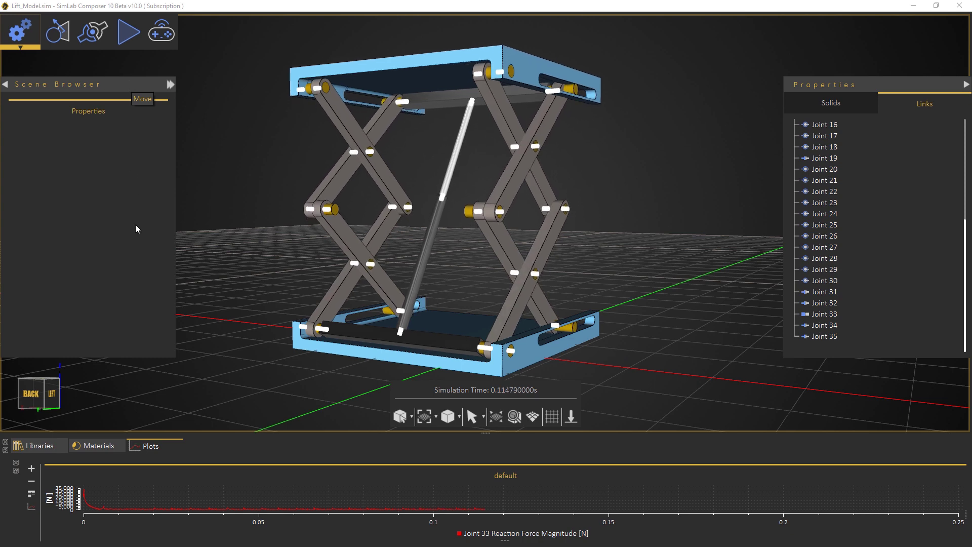
mouse_move(103, 502)
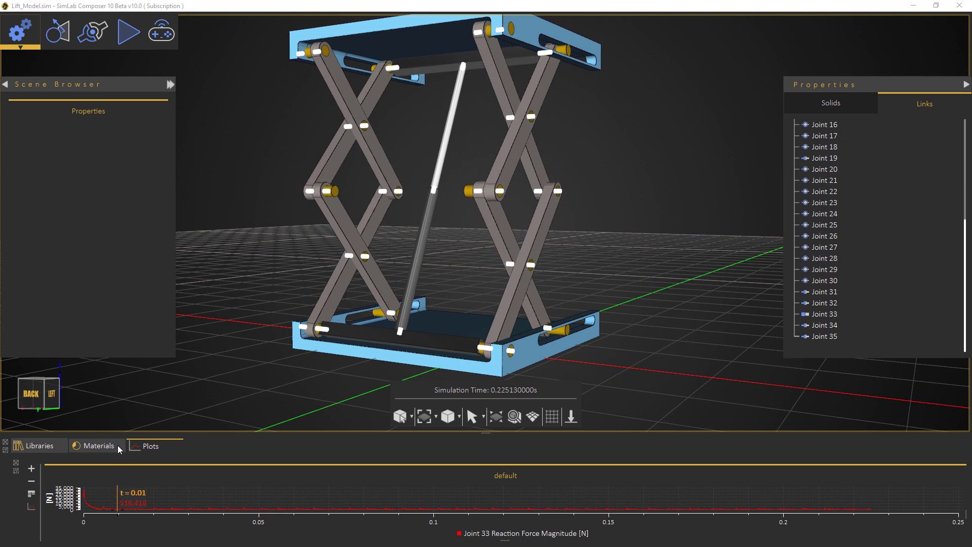
left_click(115, 39)
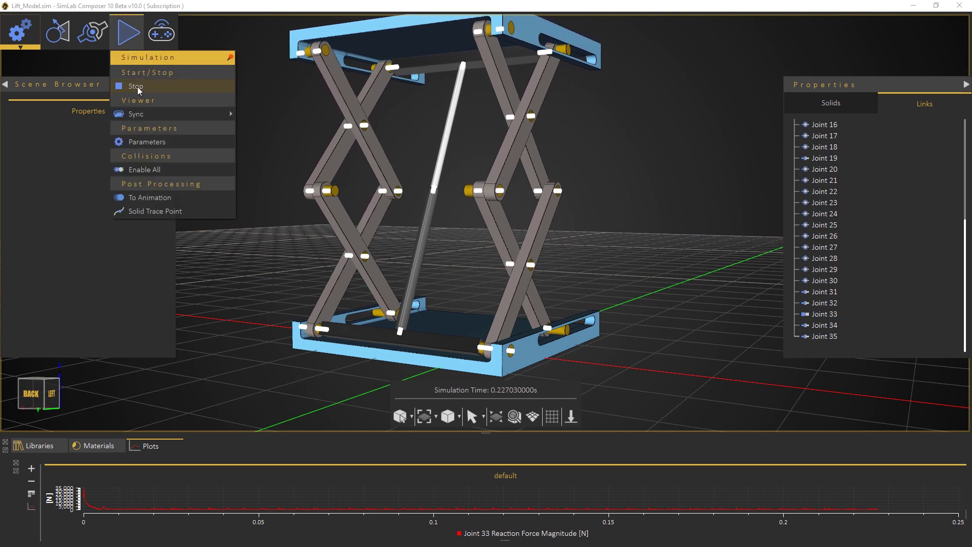
left_click(136, 88)
Switch to the Animation workspace and save the simulation as an animation at 300 frames per second.
left_click(23, 39)
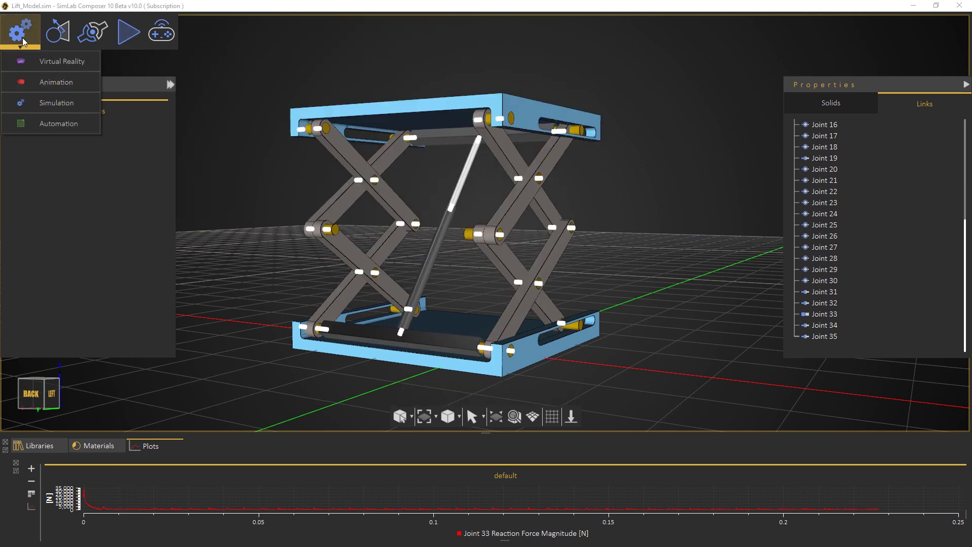
left_click(36, 82)
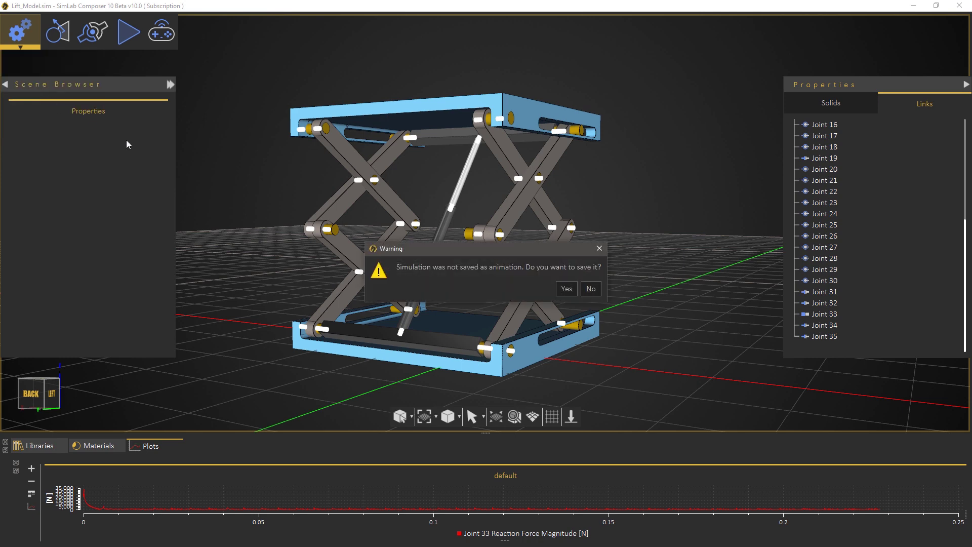
left_click(566, 289)
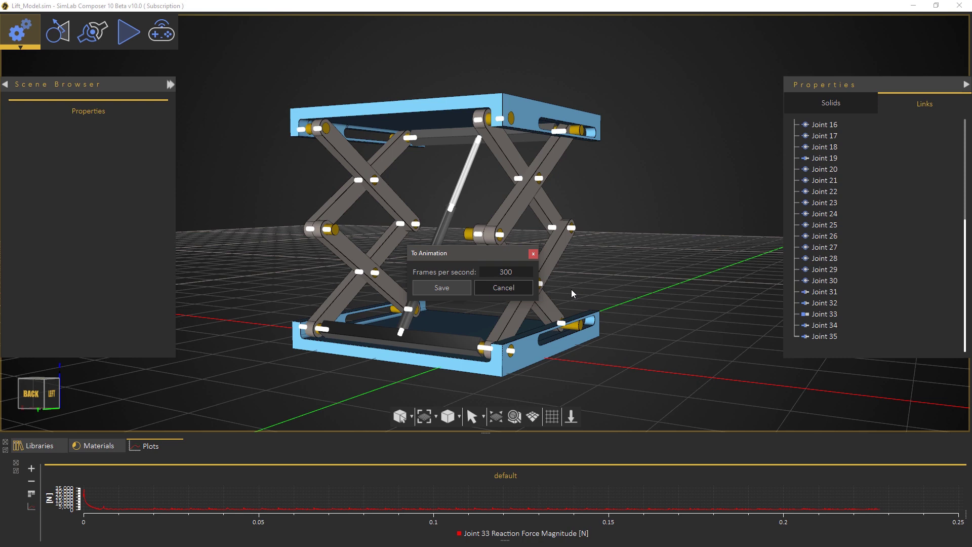
left_click(464, 289)
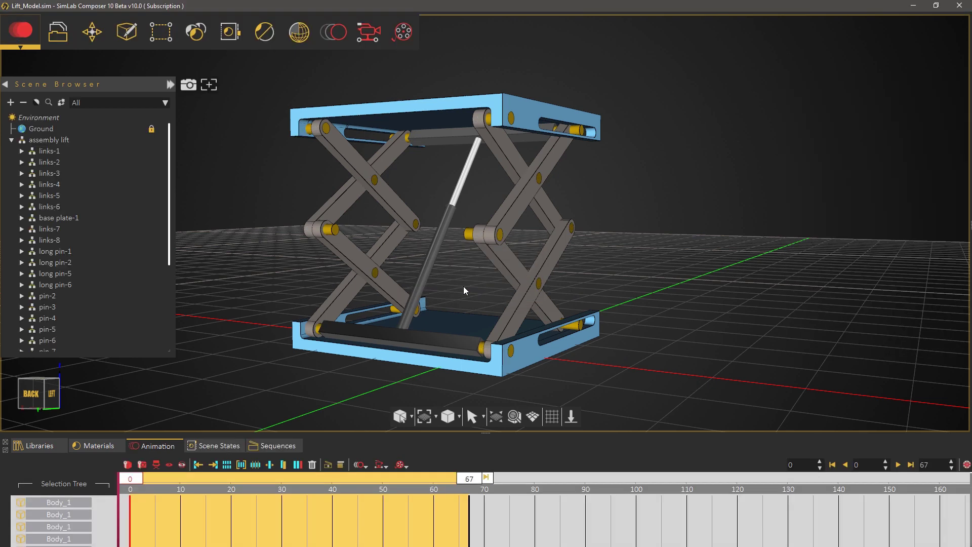
Select the assembly lift group, preview its animation on the timeline by scrubbing and playing it, and return to frame 0.
left_click(44, 140)
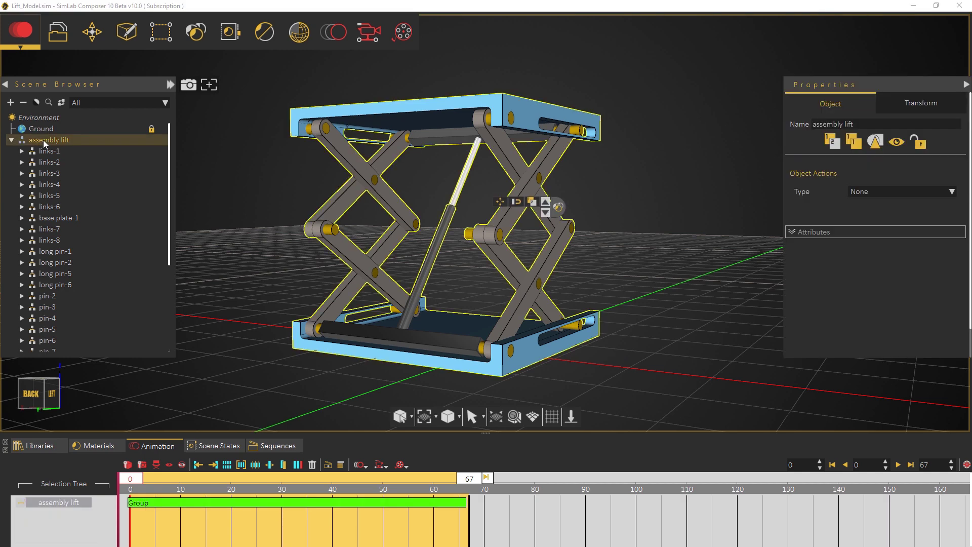
left_click(150, 481)
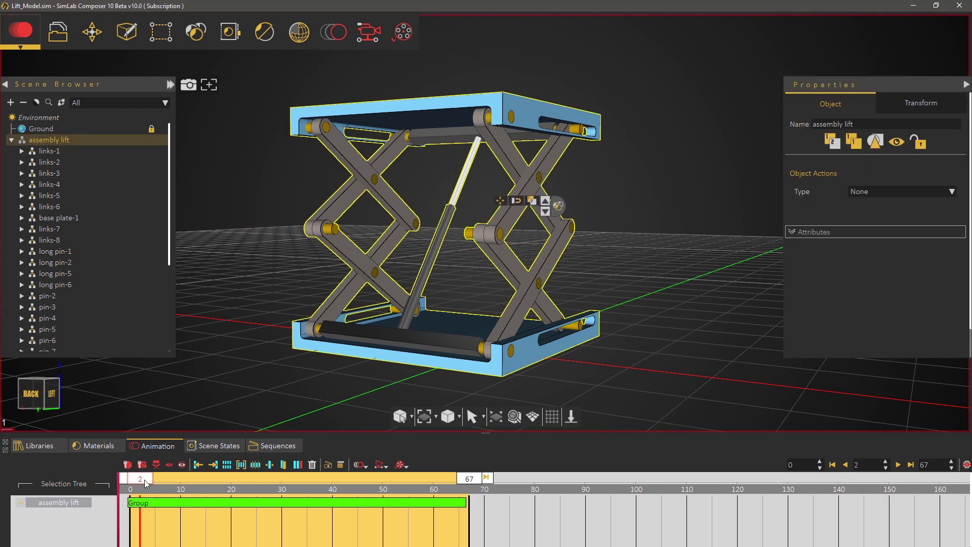
left_click_drag(150, 482, 104, 471)
scroll(539, 304, "down", 2)
middle_click_drag(540, 305, 582, 332)
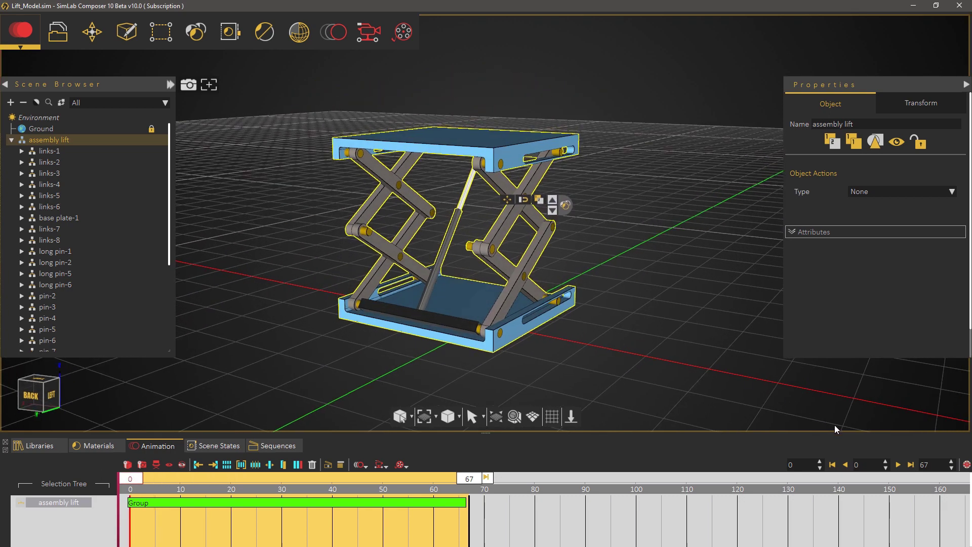
left_click(899, 464)
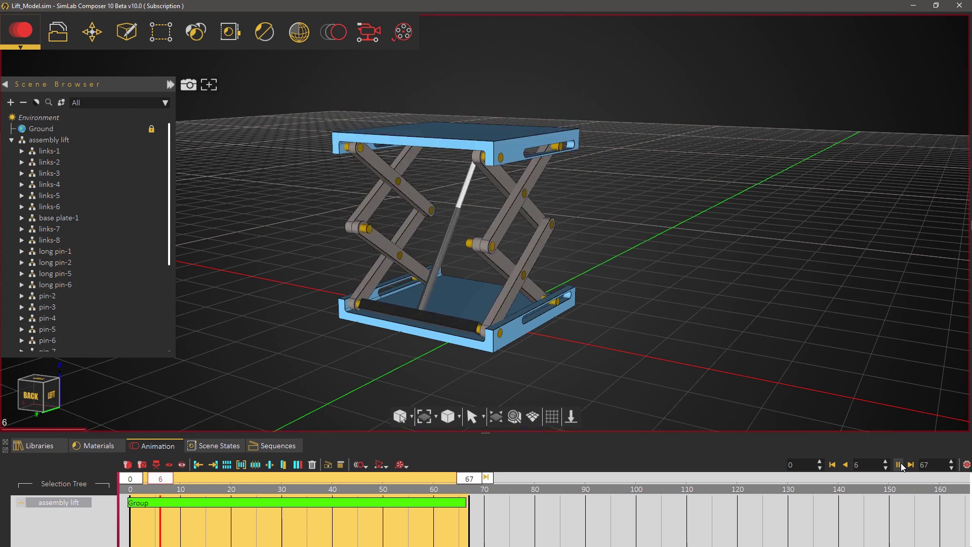
left_click(899, 464)
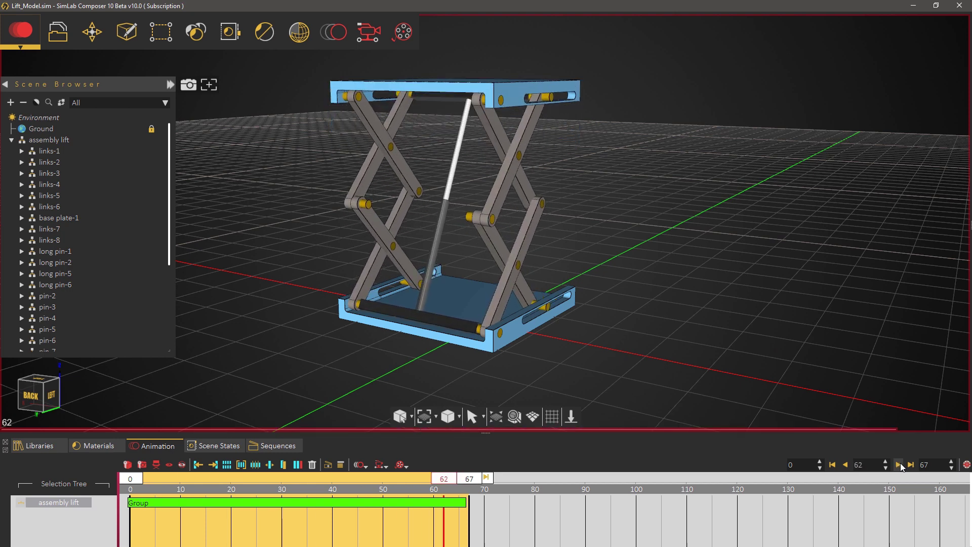
left_click(833, 466)
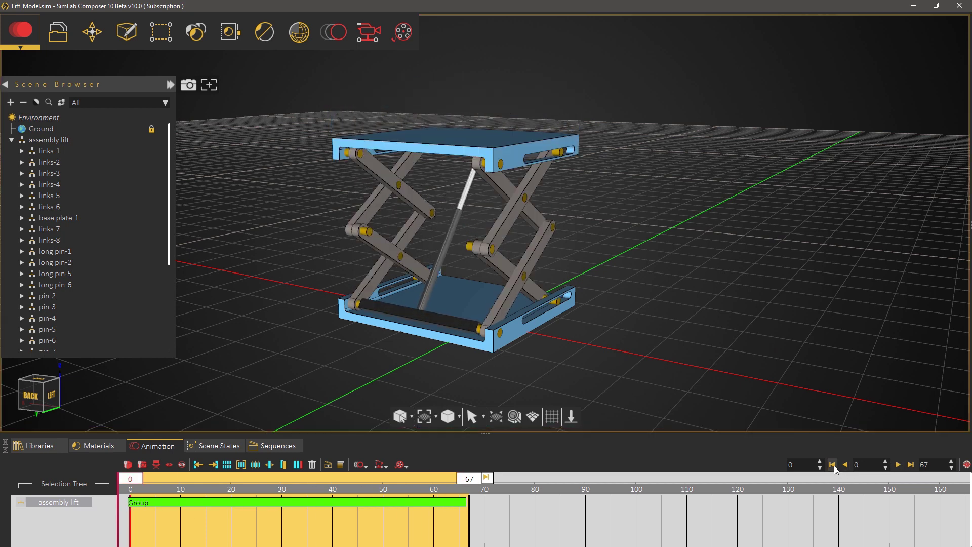
Create an animation sequence named Lift_up from the assembly lift's Group animation, including its reverse sequence.
left_click(449, 502)
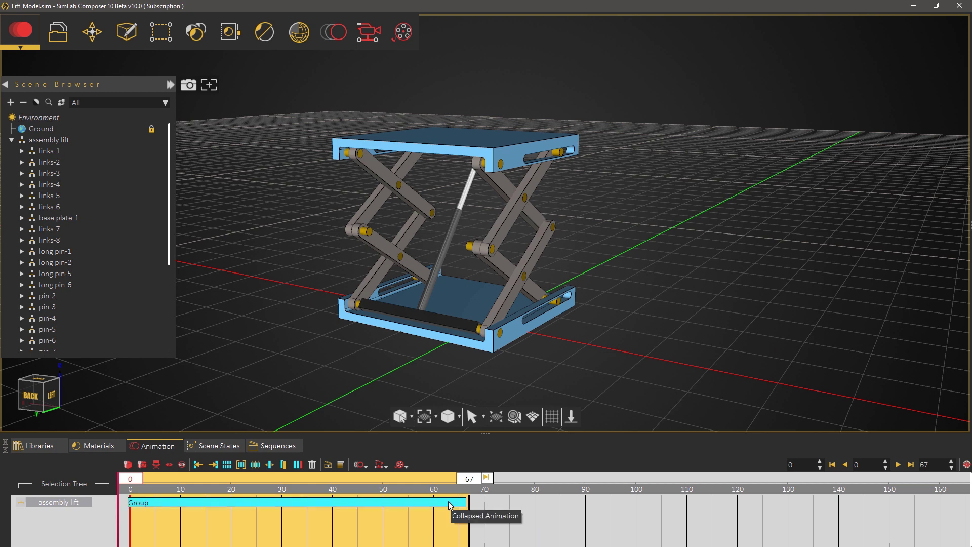
left_click(328, 465)
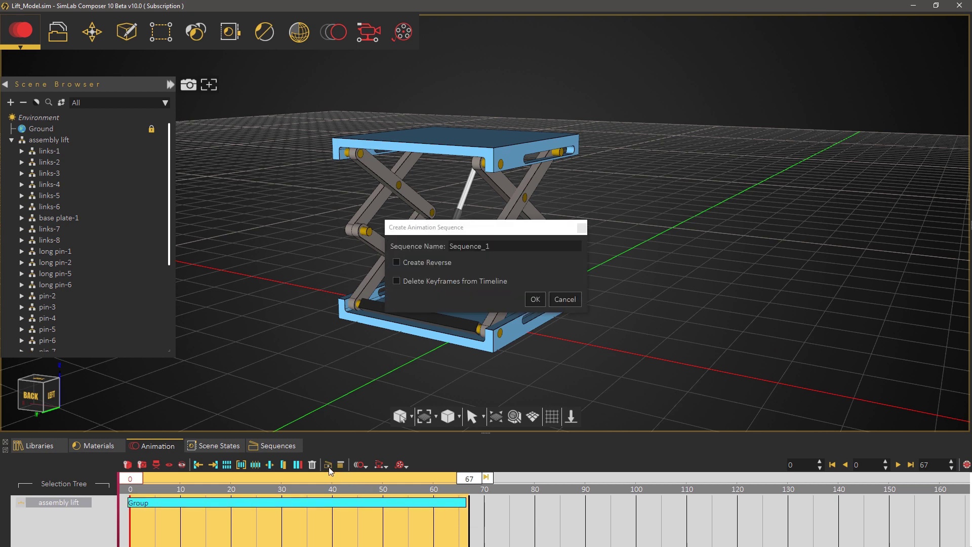
left_click_drag(507, 247, 448, 244)
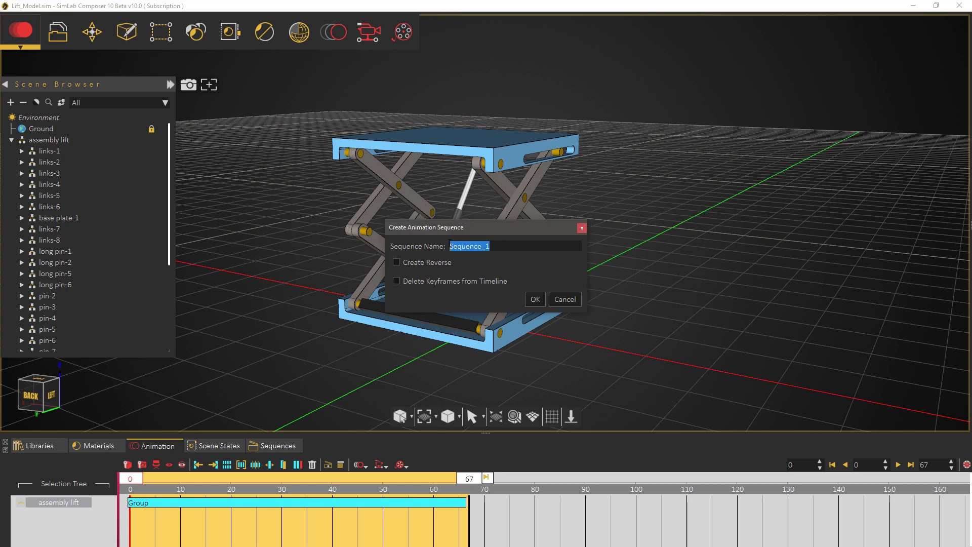
key("BackSpace")
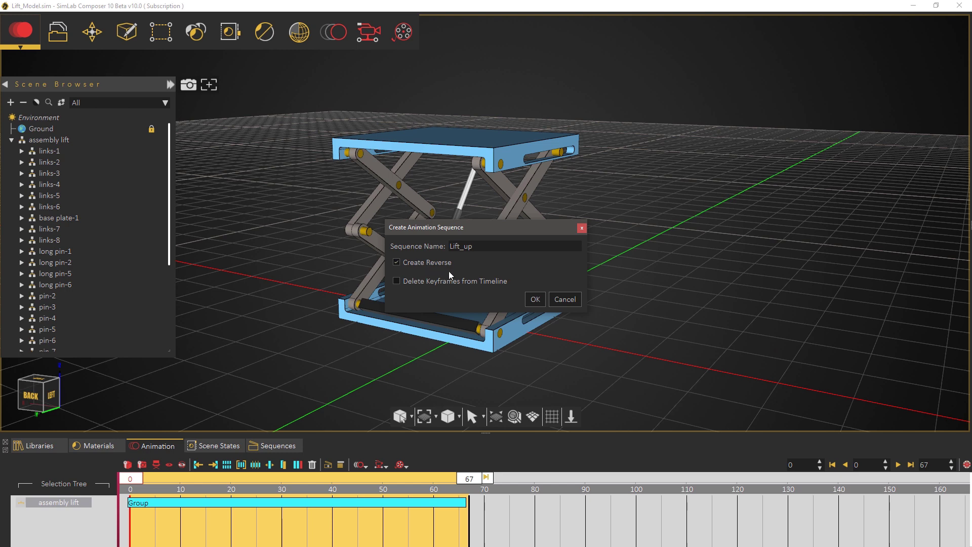
left_click(535, 299)
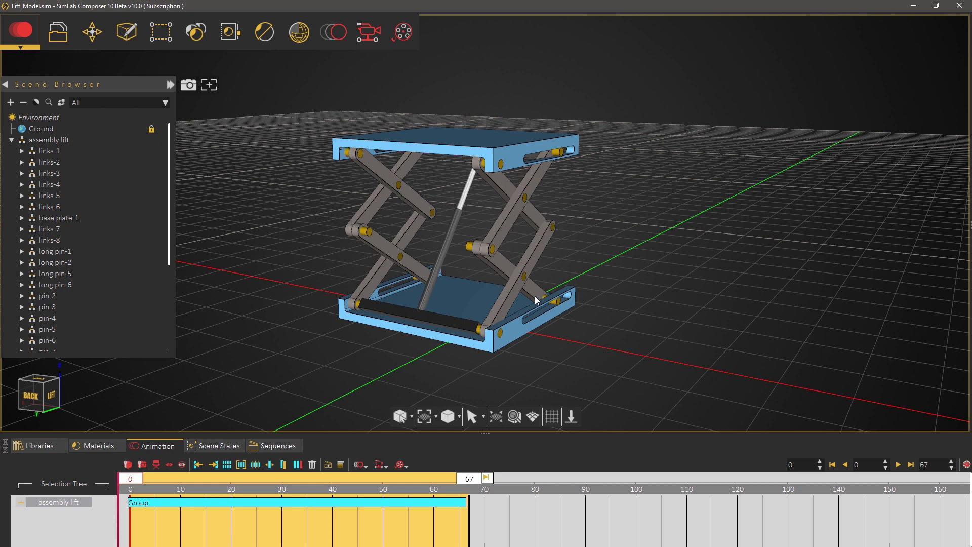
Set the object action type of the base plate's Body_1 to Multi Actions.
left_click(518, 323)
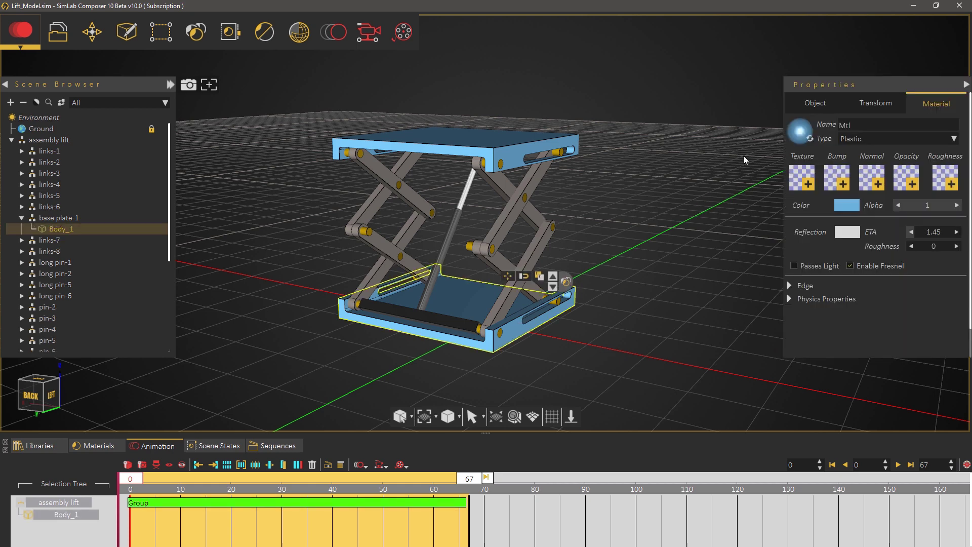
left_click(807, 104)
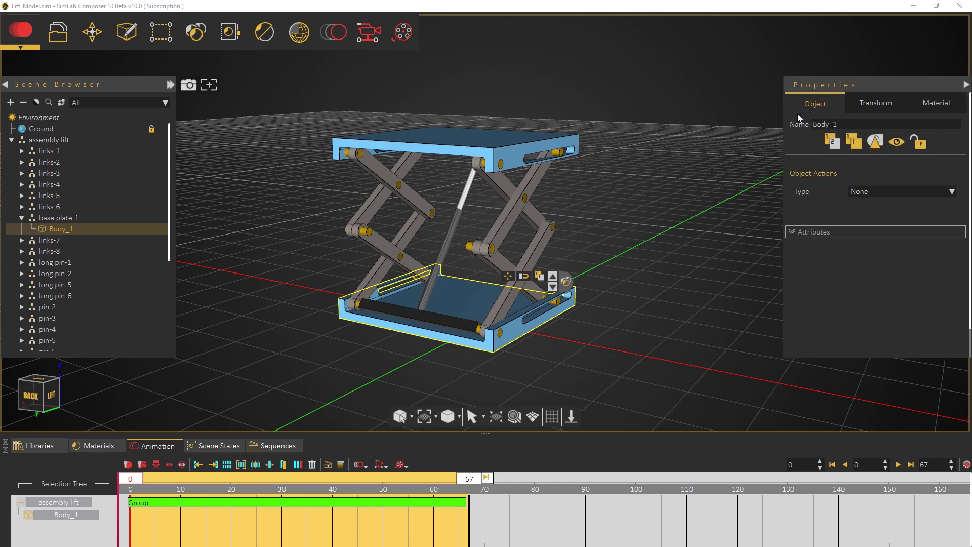
left_click(866, 195)
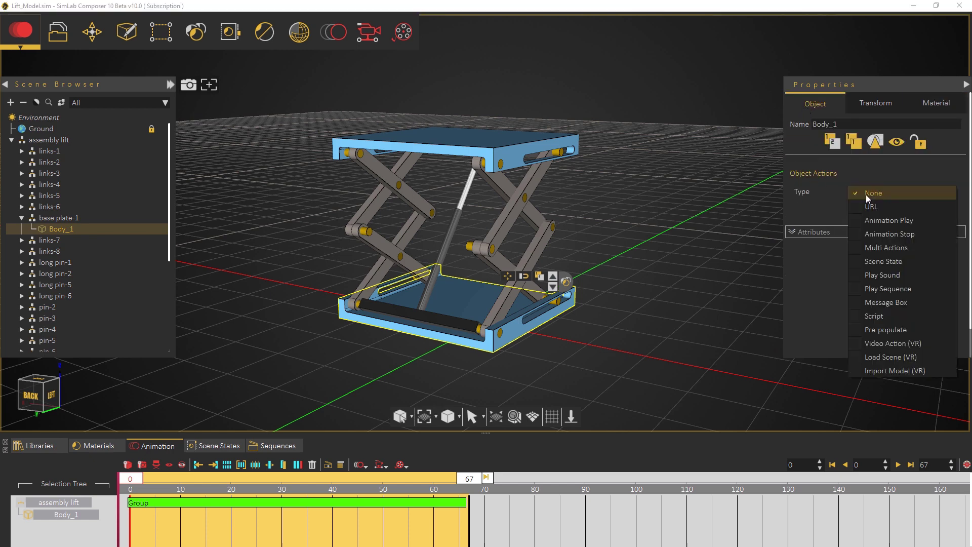
left_click(872, 247)
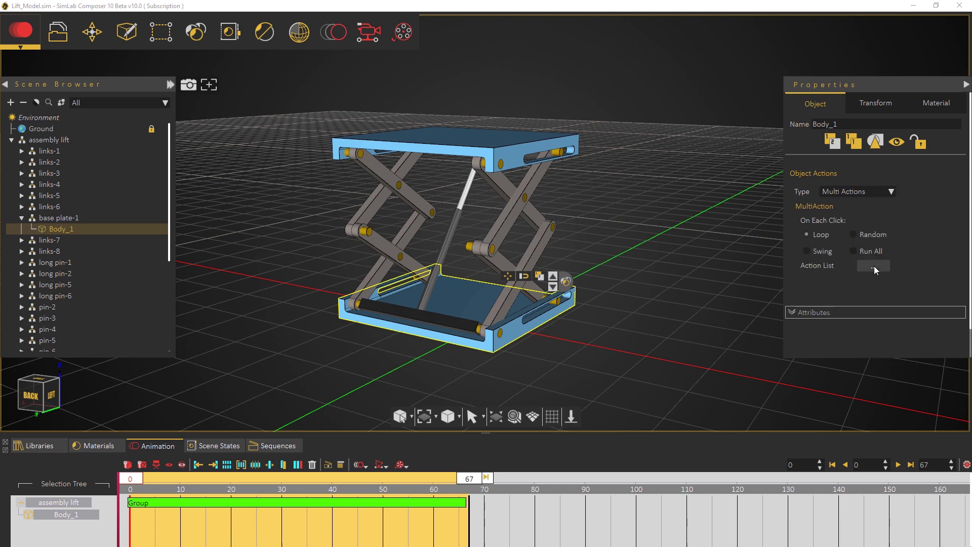
Add a Play Sequence action for Lift_up to the base plate's action list.
left_click(874, 267)
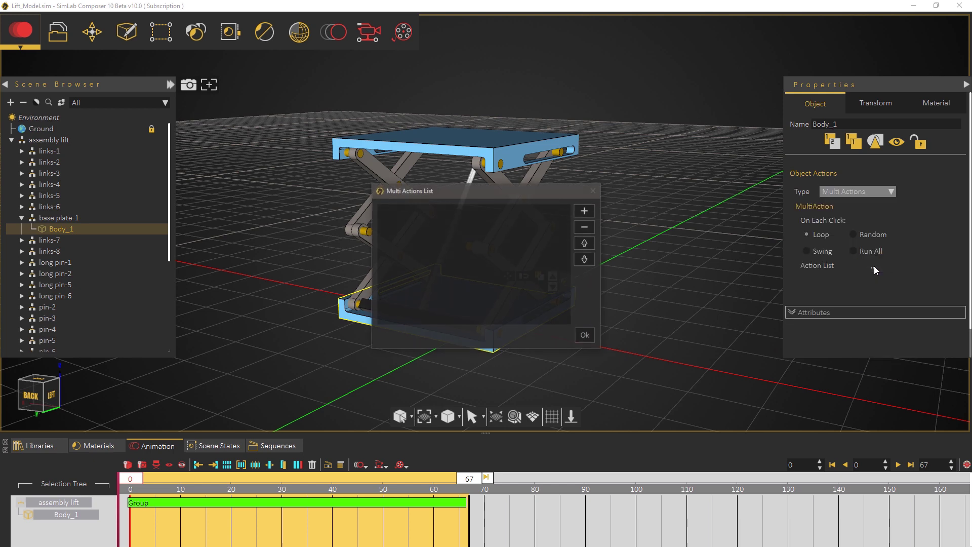
left_click(588, 215)
left_click(494, 253)
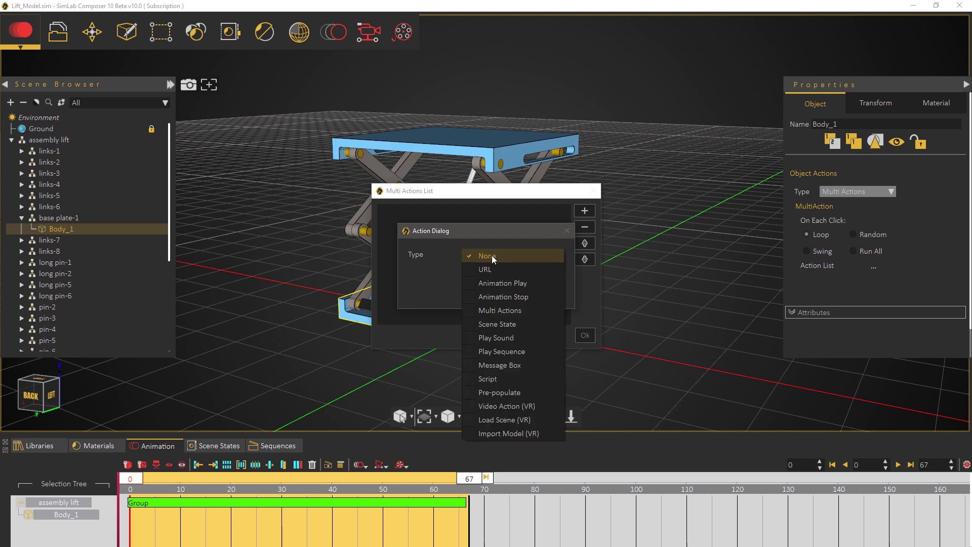
left_click(503, 349)
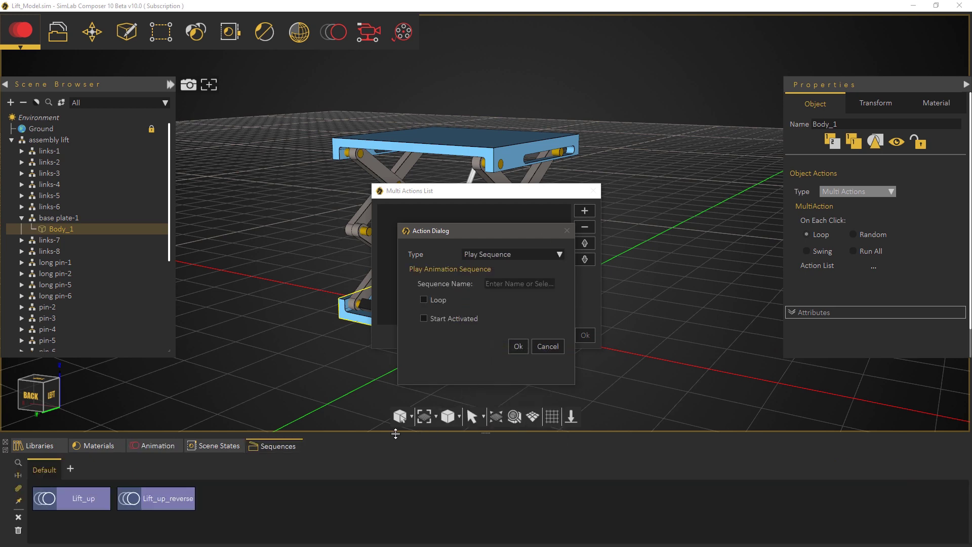
left_click(89, 496)
left_click(518, 348)
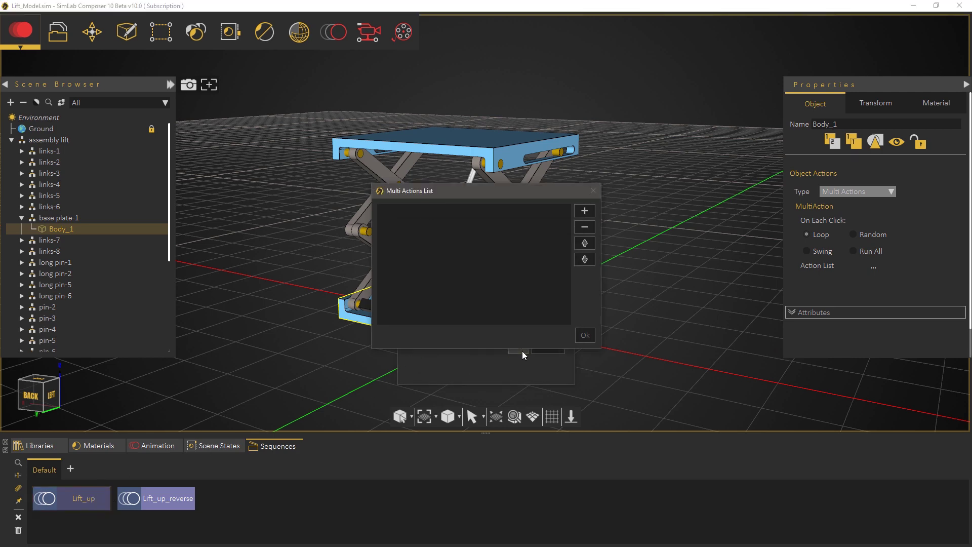
Add a second Play Sequence action for Lift_up_reverse to the base plate's action list and accept the list.
left_click(583, 215)
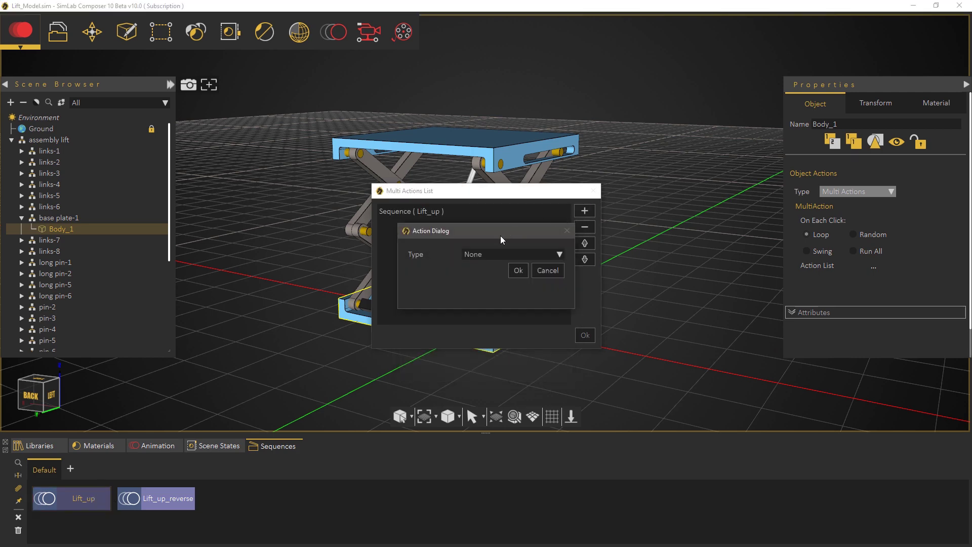
left_click(490, 256)
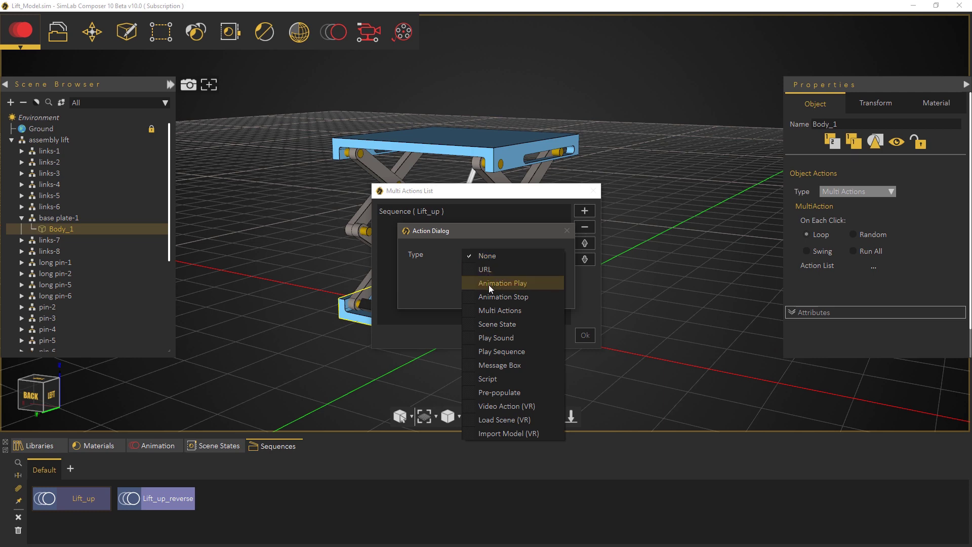
left_click(492, 348)
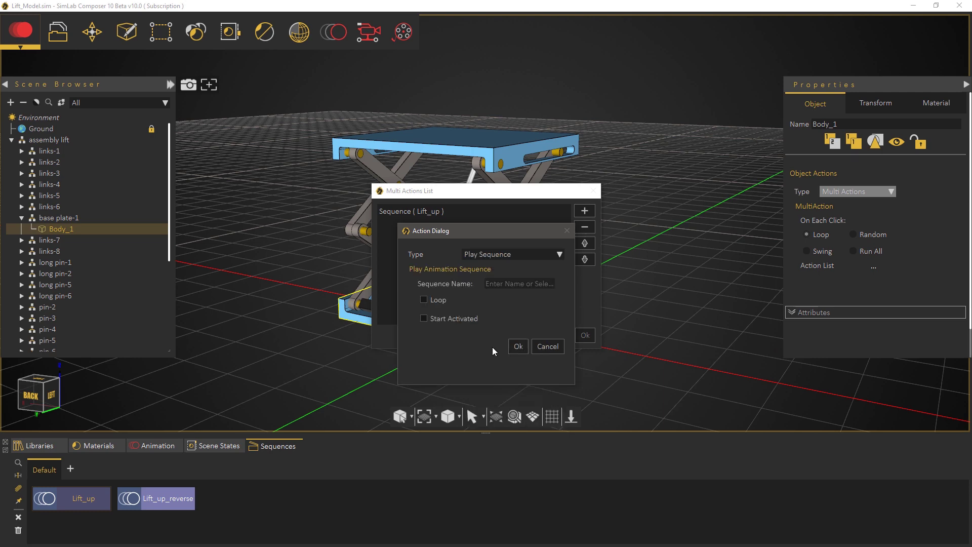
left_click(179, 506)
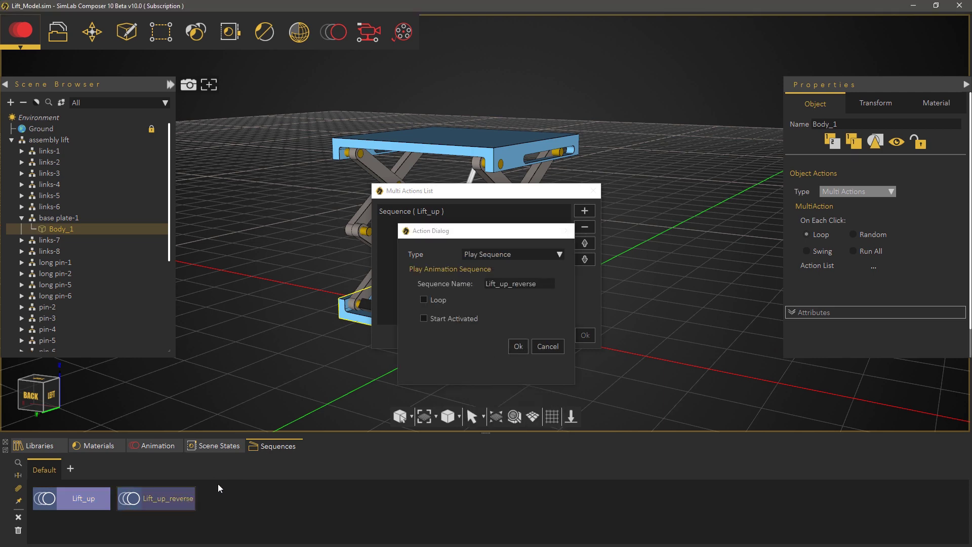
left_click(518, 347)
left_click(584, 336)
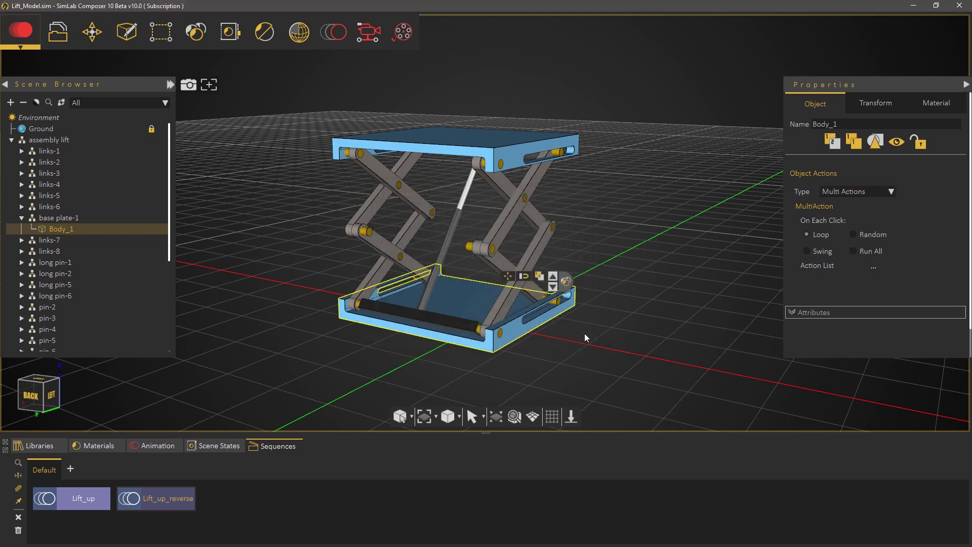
Save the lift scene as a new SimLab Composer file named Lift_simulation.
left_click(58, 31)
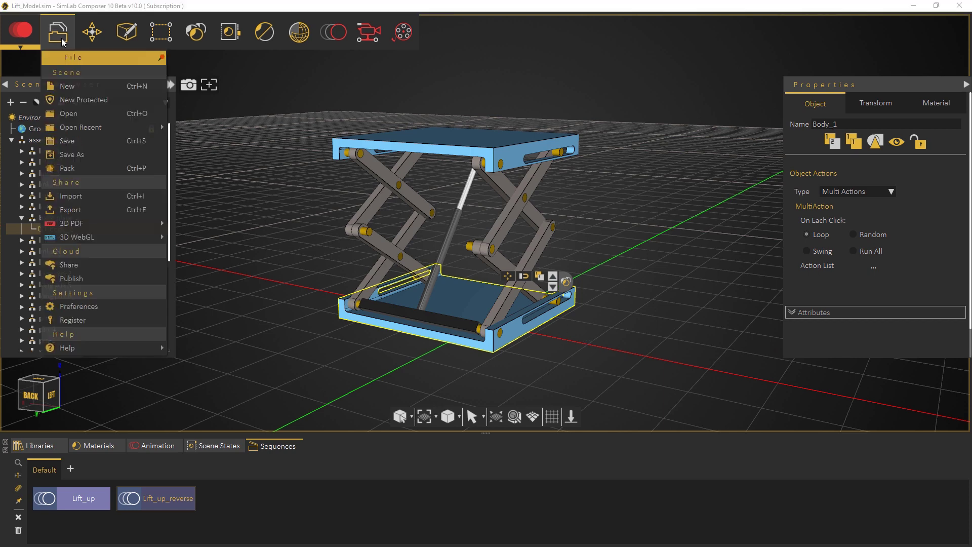
left_click(92, 155)
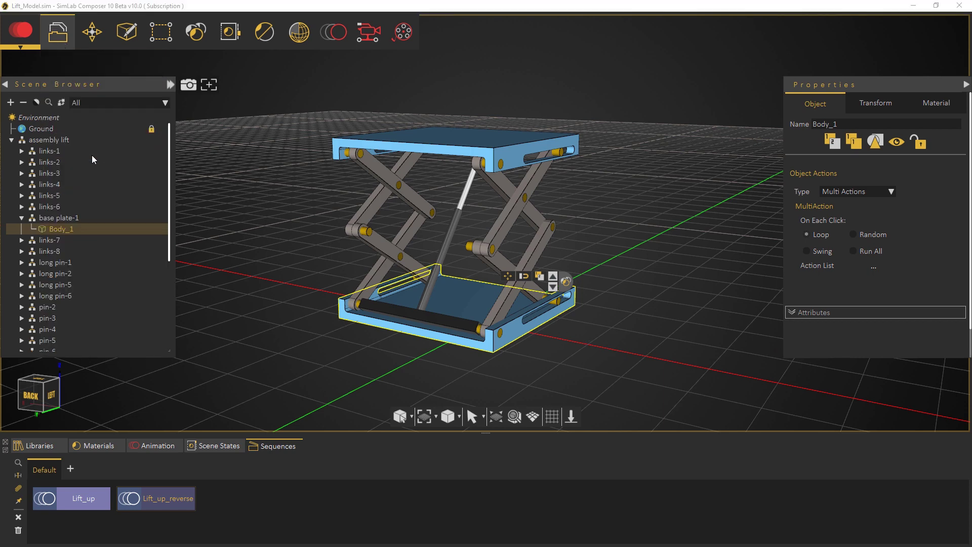
left_click(111, 251)
type("Lift_simulation")
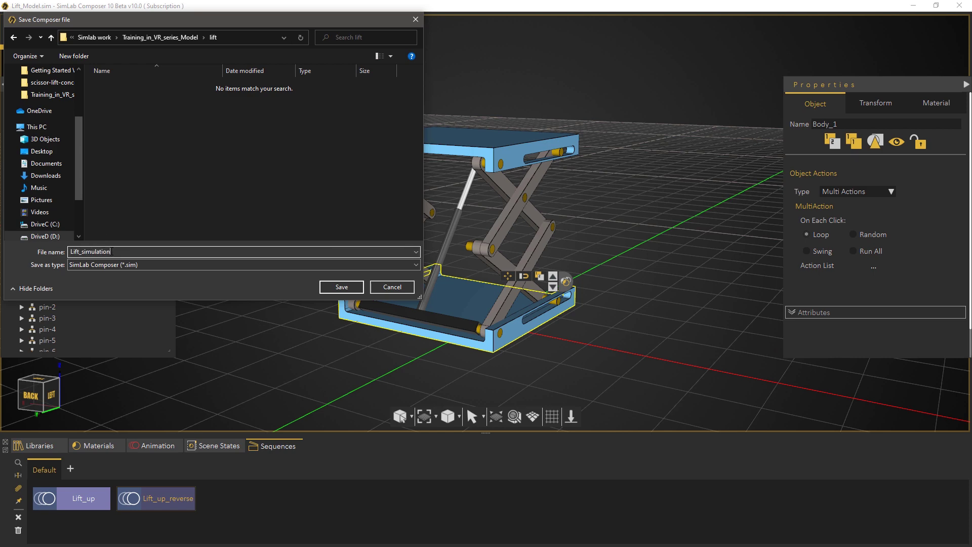
left_click(357, 284)
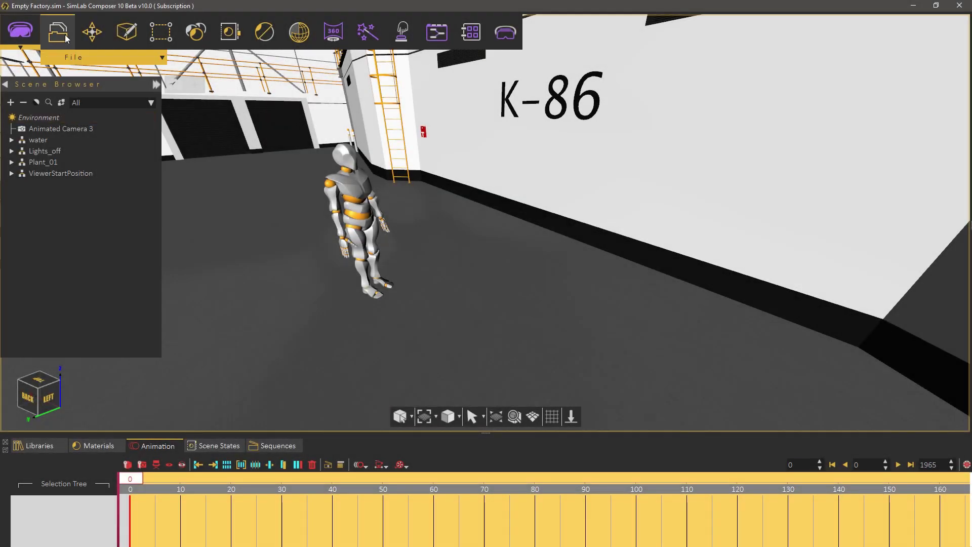
Import the Lift_simulation file into the Empty Factory scene with Z as up vector and placed in view.
left_click(58, 31)
left_click(77, 196)
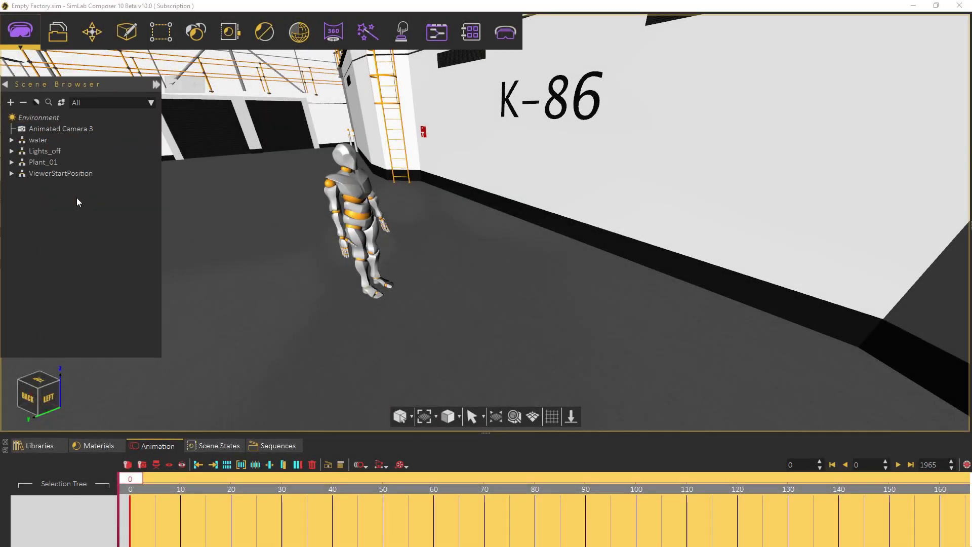
double_click(124, 87)
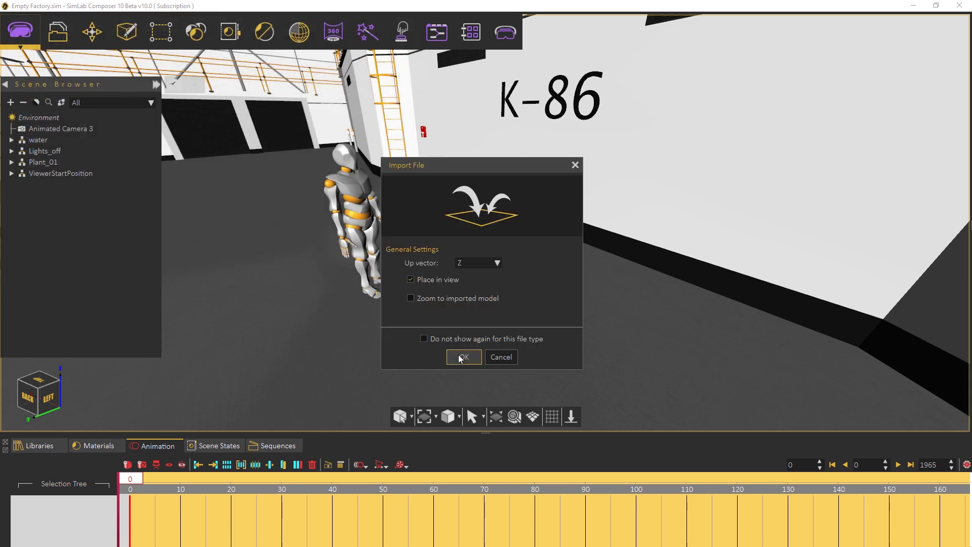
left_click(462, 357)
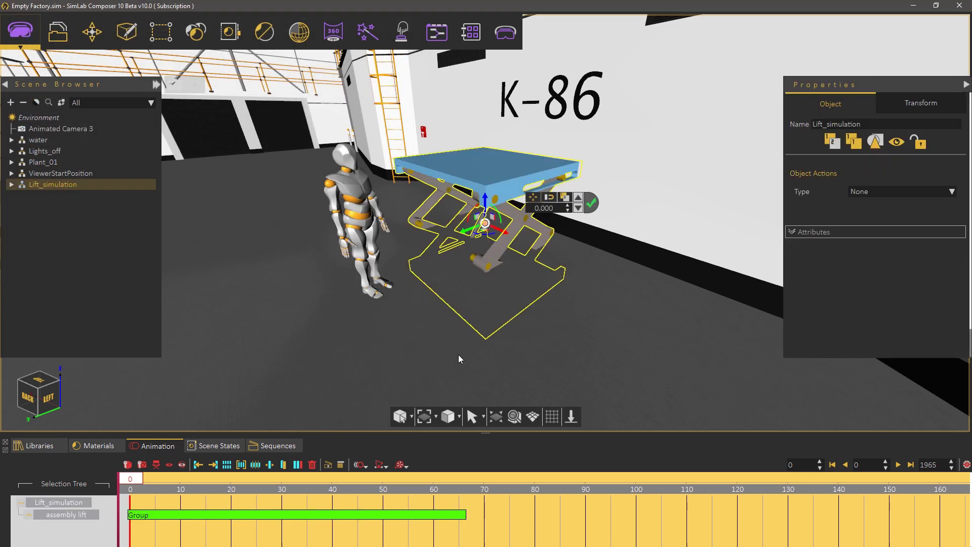
Move the imported lift across the factory floor closer to the K-86 wall and deselect it.
key("s")
left_click(550, 310)
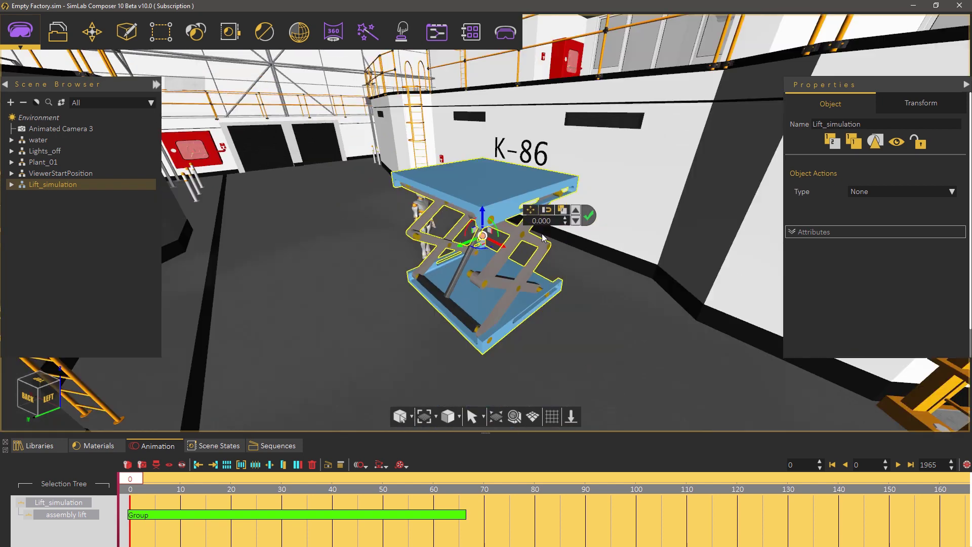
left_click_drag(485, 243, 513, 220)
left_click(613, 197)
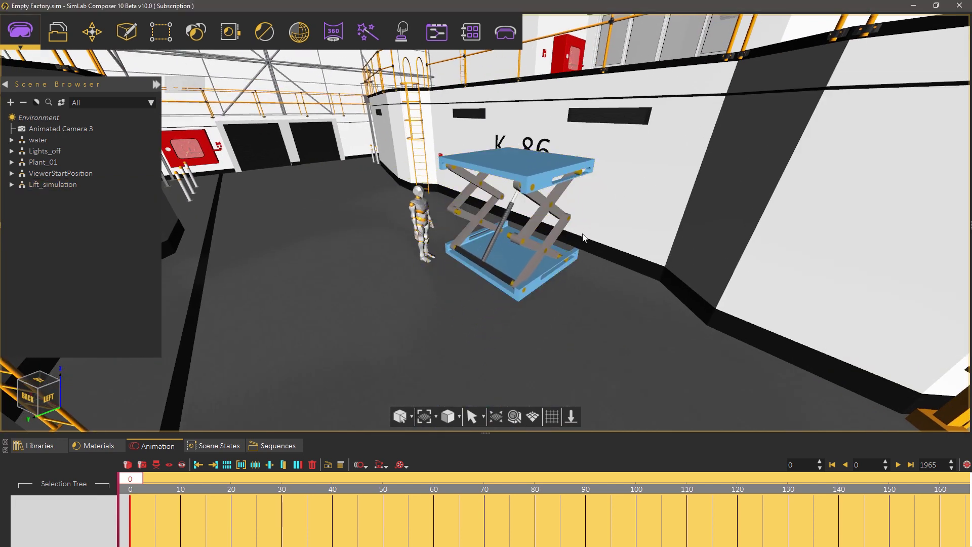
Check the object actions of the lift's base plate body, and move the ViewerStartPosition figure away from the lift.
left_click(515, 259)
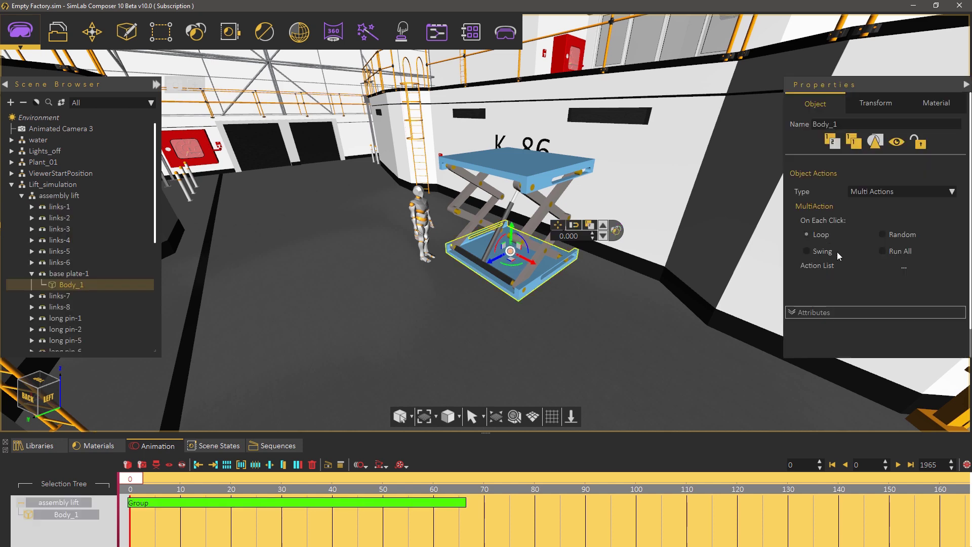
right_click_drag(609, 293, 609, 324)
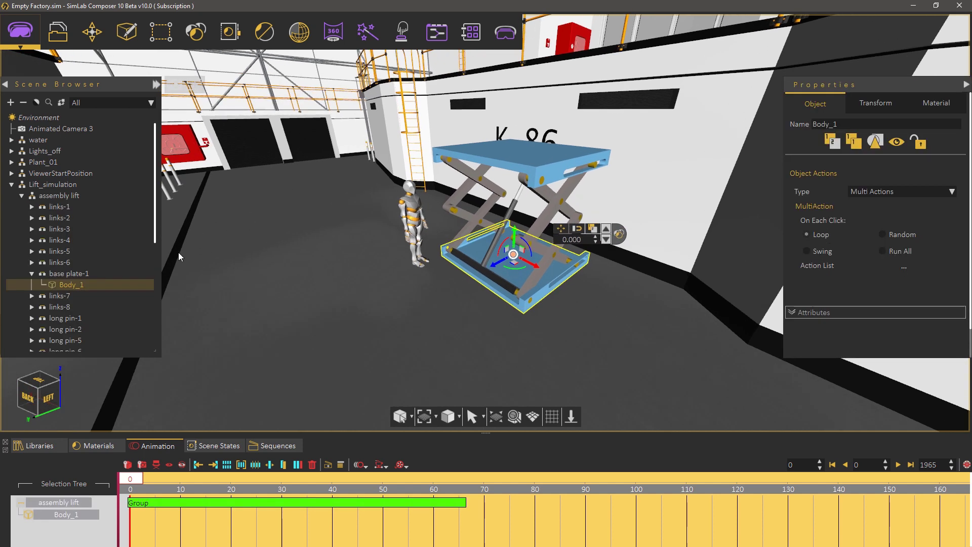
left_click(64, 174)
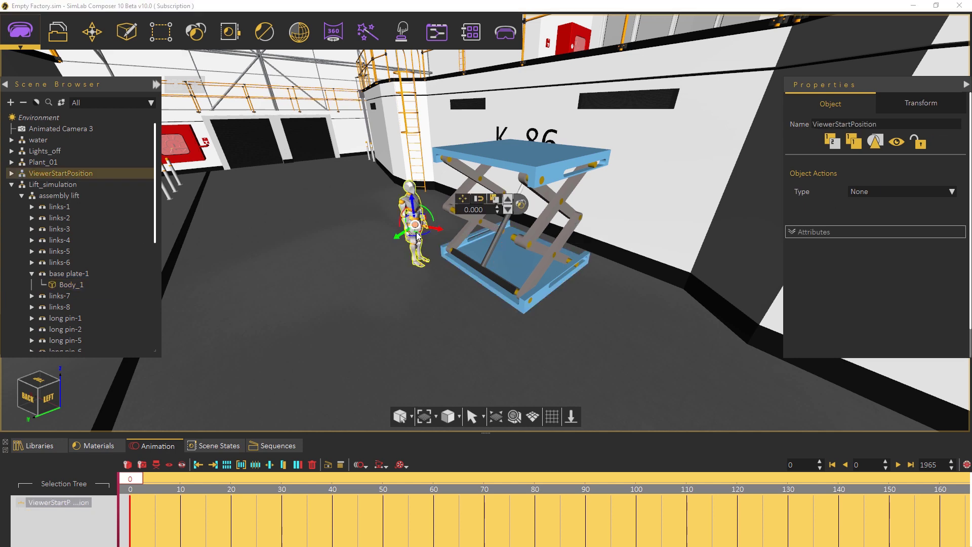
left_click_drag(418, 236, 351, 265)
Show the factory scene in the SimLab VR Viewer.
left_click(518, 36)
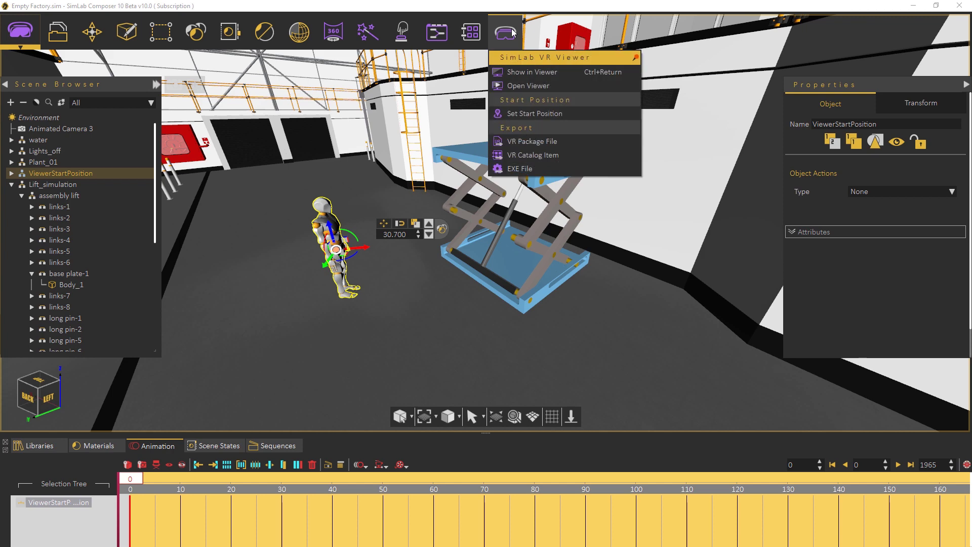
left_click(518, 75)
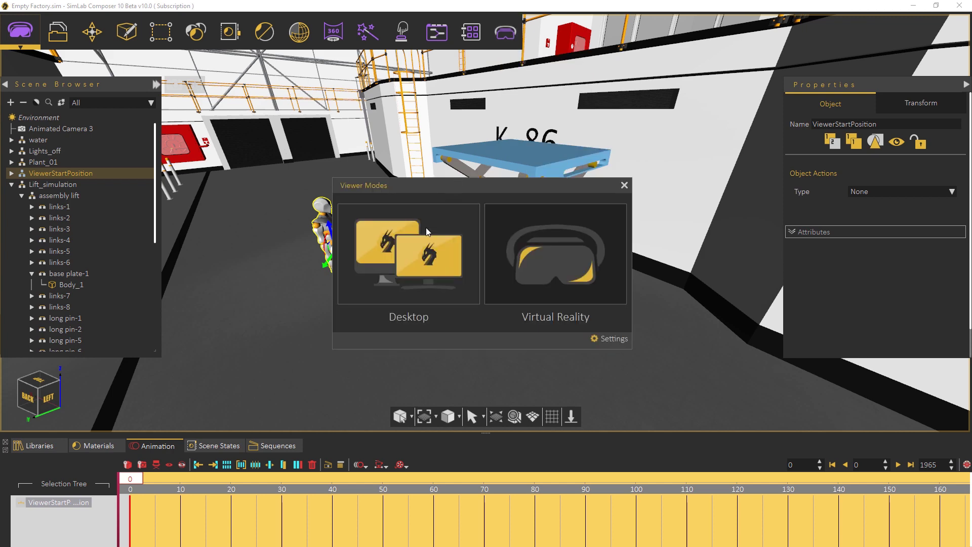